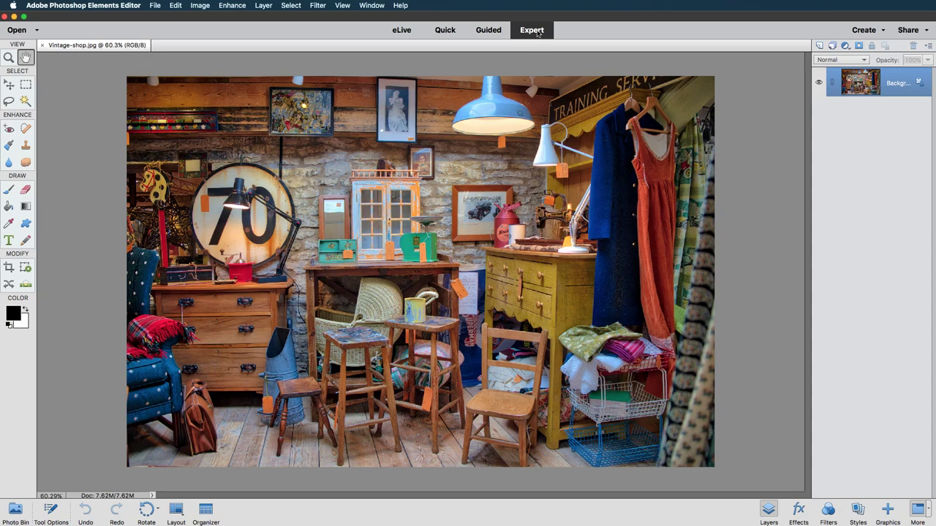
- Open the Puzzle Effect guided edit from the Fun Edits for the vintage shop photo
left_click(495, 29)
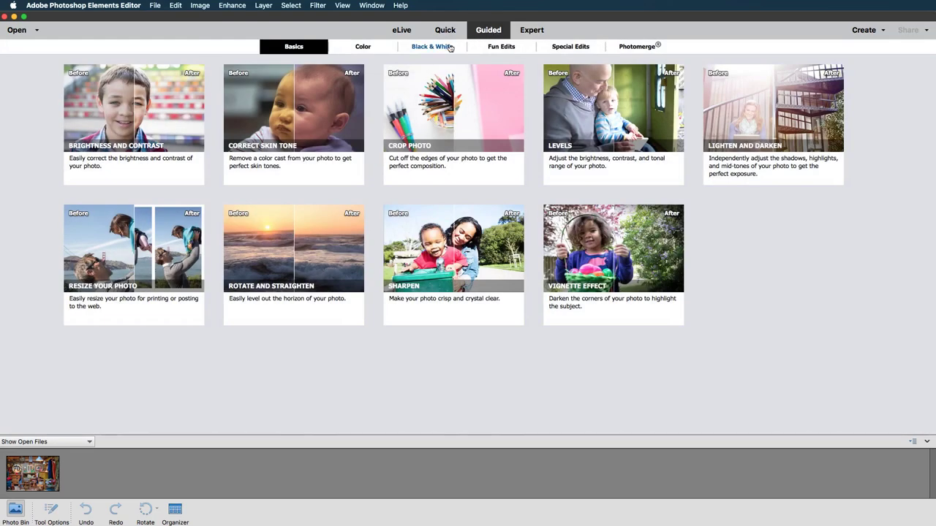
left_click(501, 47)
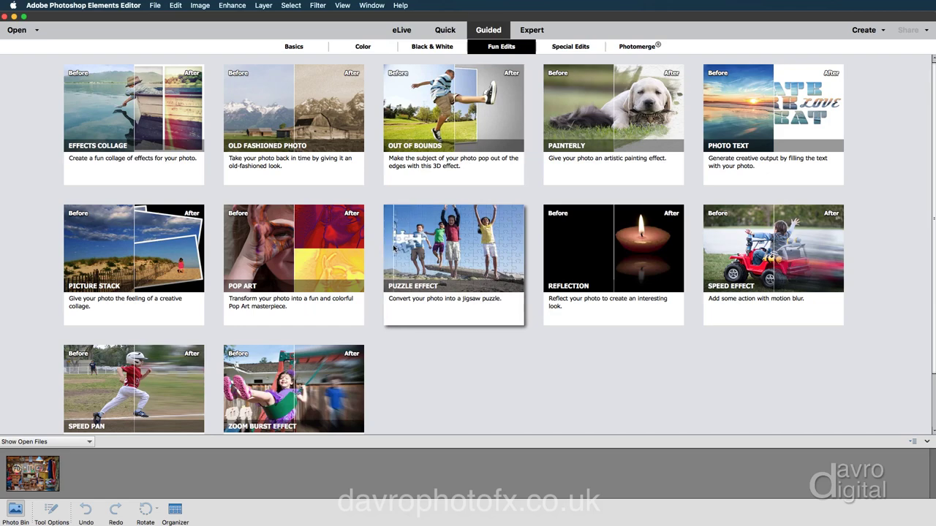
left_click(421, 249)
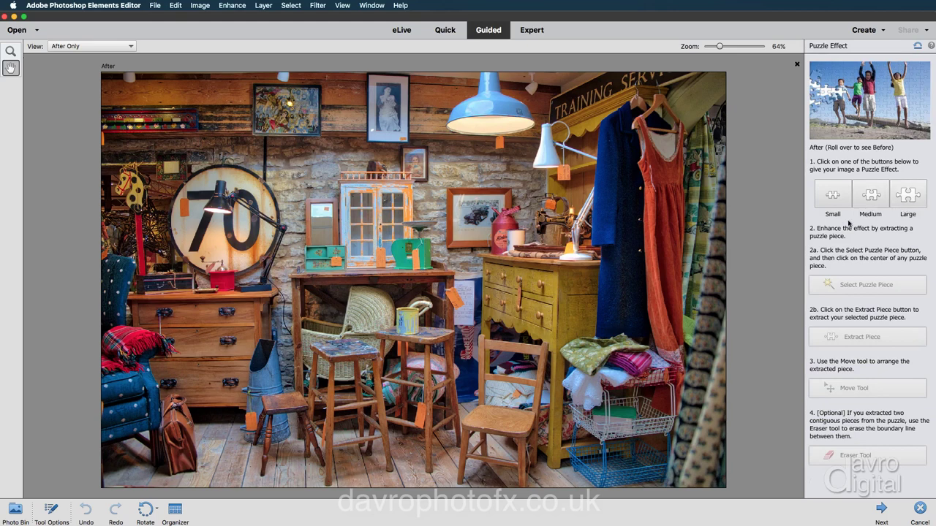
- Try the Small and Medium puzzle piece sizes on the photo, and settle on Large
left_click(834, 202)
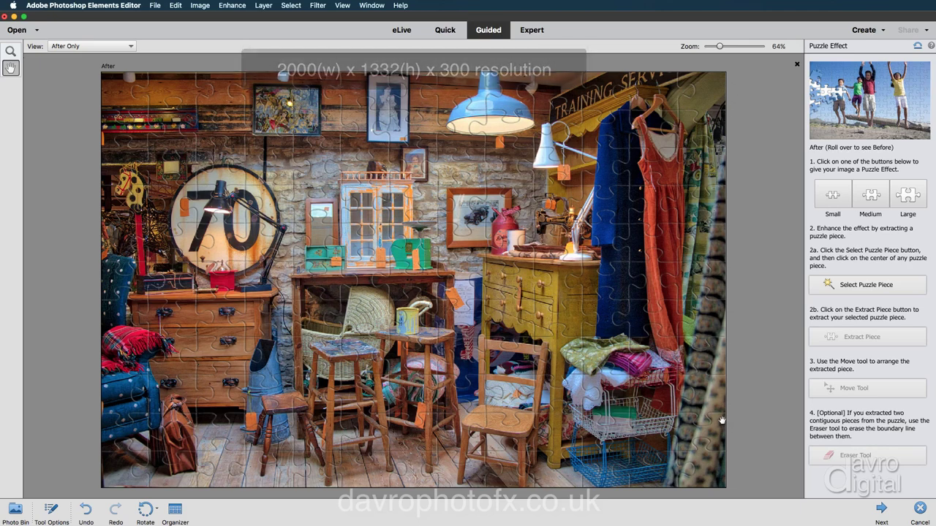
left_click(870, 194)
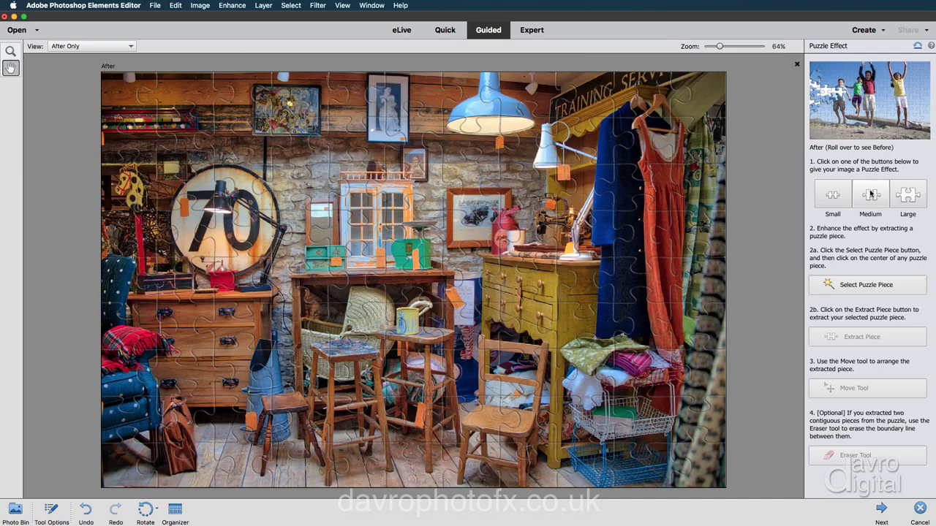
left_click(908, 195)
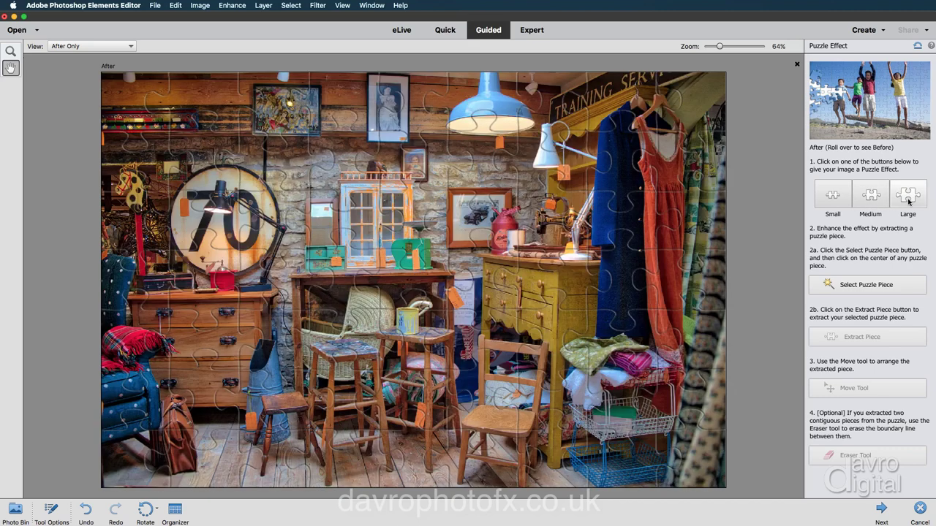
- Extract the puzzle piece in the photo's bottom-left corner and place it on the floor over the small stool
left_click(866, 285)
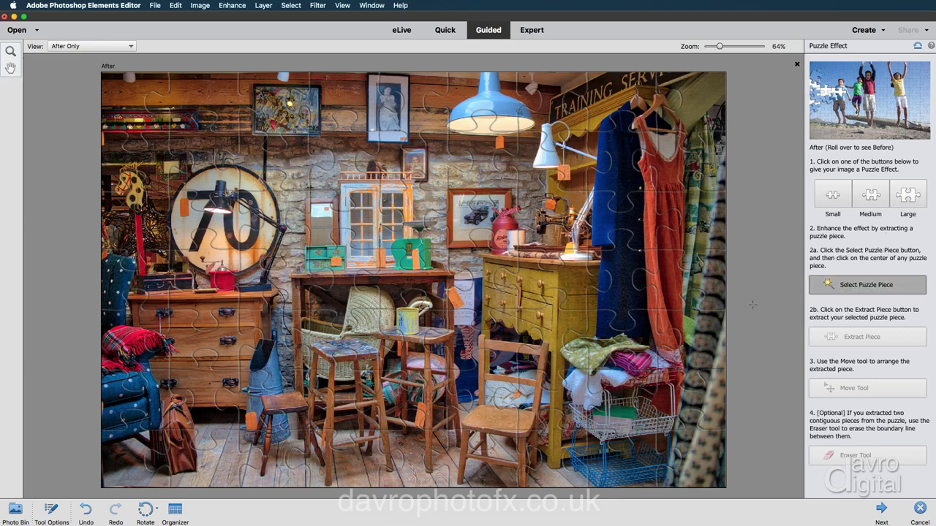
left_click(137, 442)
left_click(828, 339)
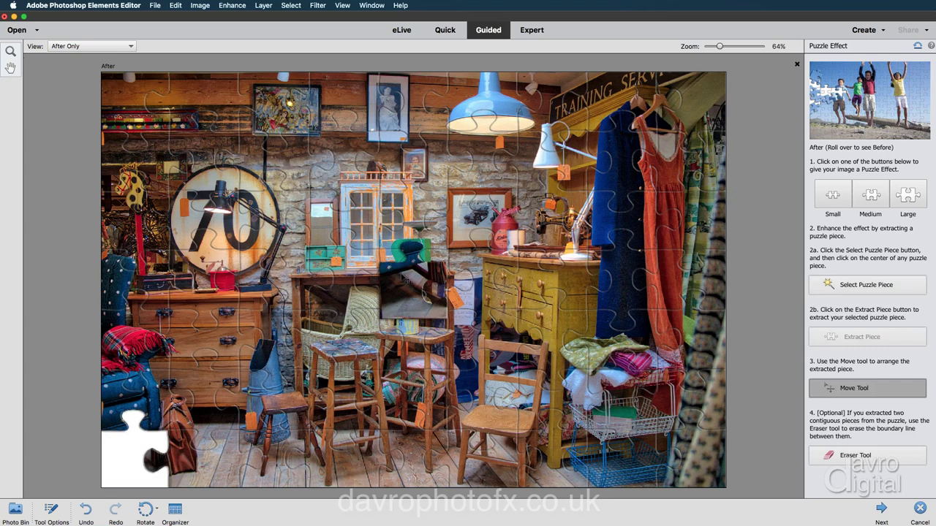
left_click_drag(401, 280, 274, 429)
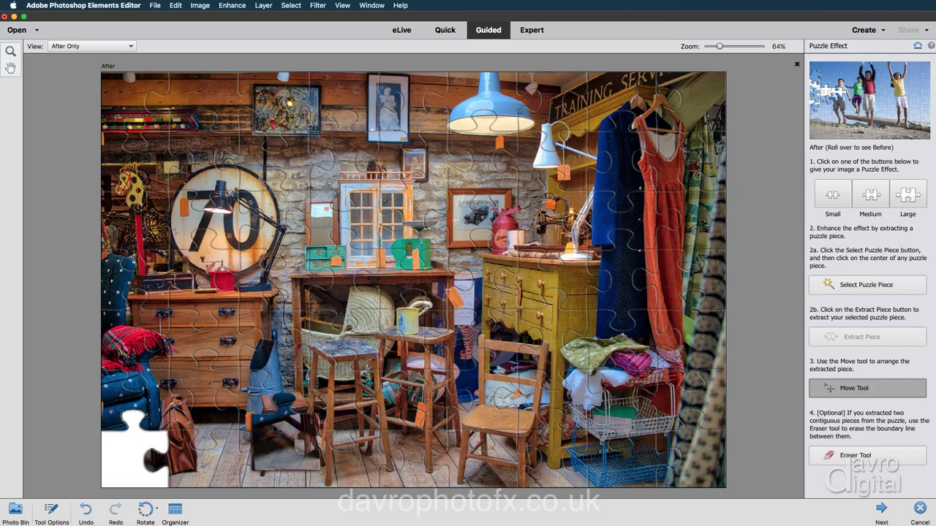
- Extract the blue armchair piece directly above the empty corner and place it on the floor below the two tall stools
left_click(855, 291)
left_click(146, 394)
left_click(845, 343)
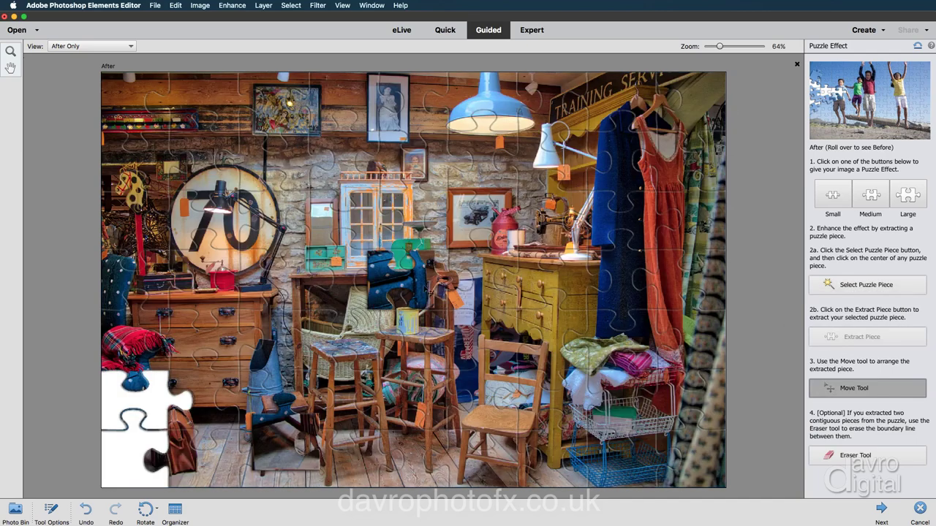
left_click_drag(422, 282, 405, 438)
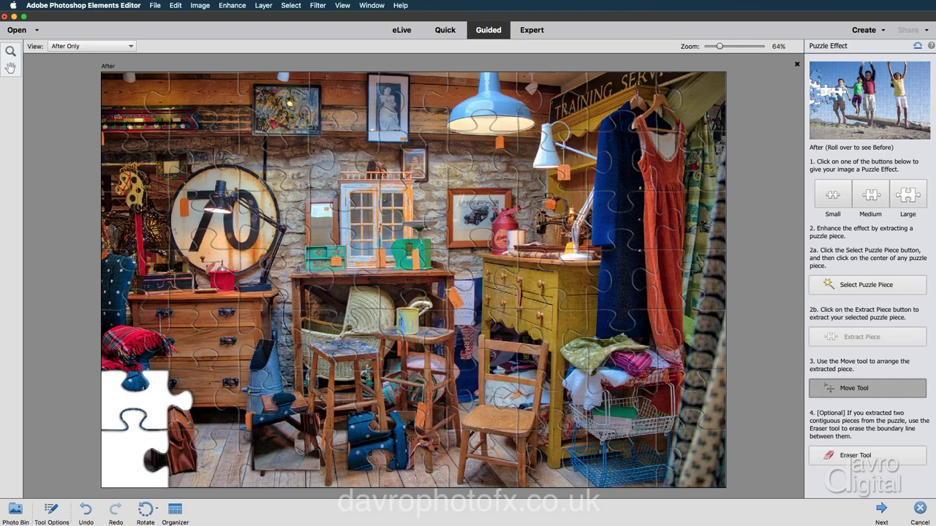
- Extract the piece just right of the armchair gap and place it over the seat of the wooden chair
left_click(843, 285)
left_click(204, 399)
left_click(845, 338)
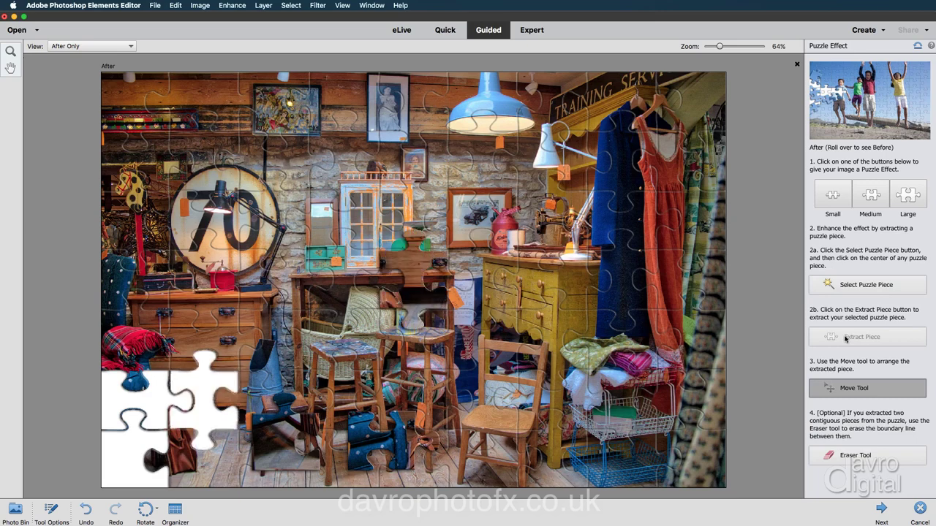
left_click_drag(411, 258, 479, 407)
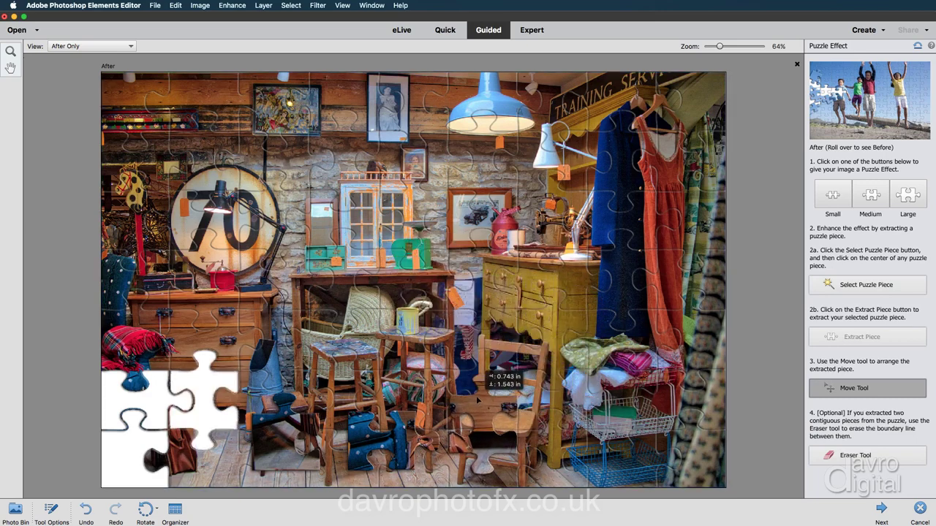
- Extract the chest-of-drawers piece above the last gap and place it over the wire baskets beside the yellow cabinet
left_click(849, 286)
left_click(222, 344)
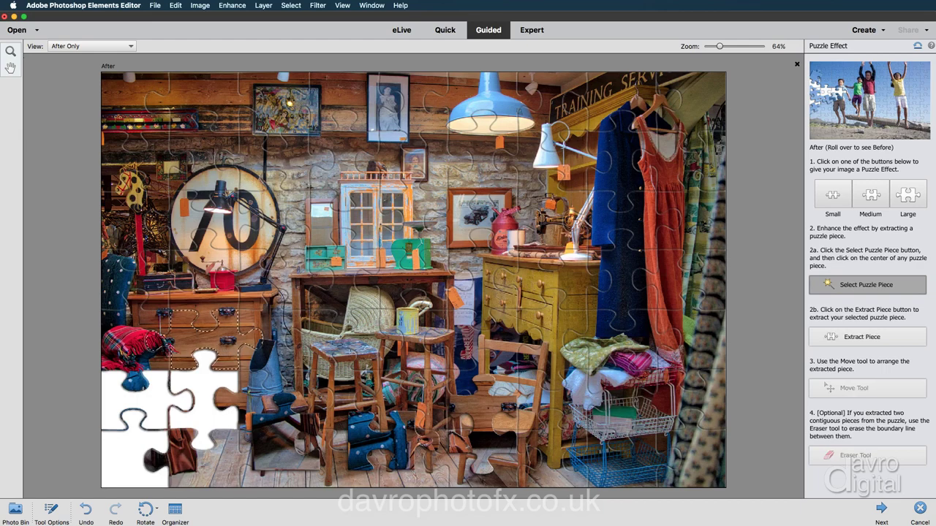
left_click(830, 337)
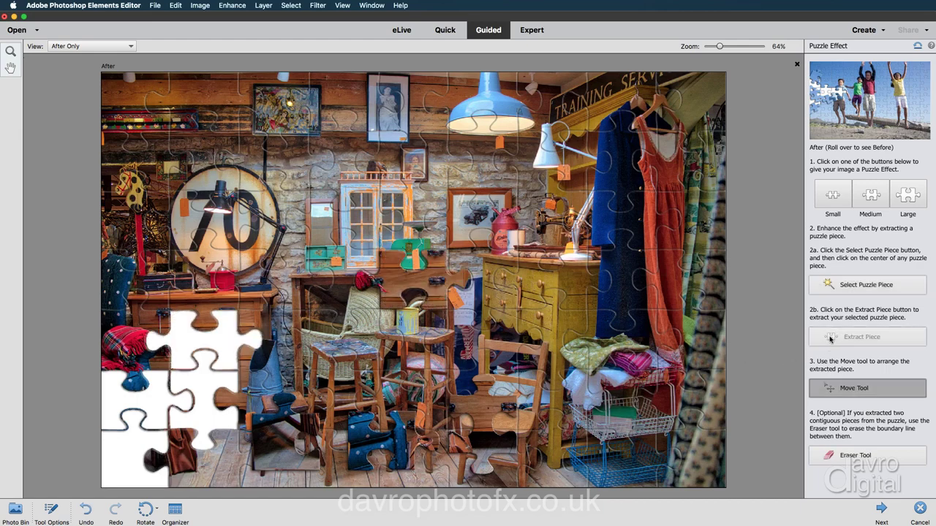
left_click_drag(425, 275, 599, 412)
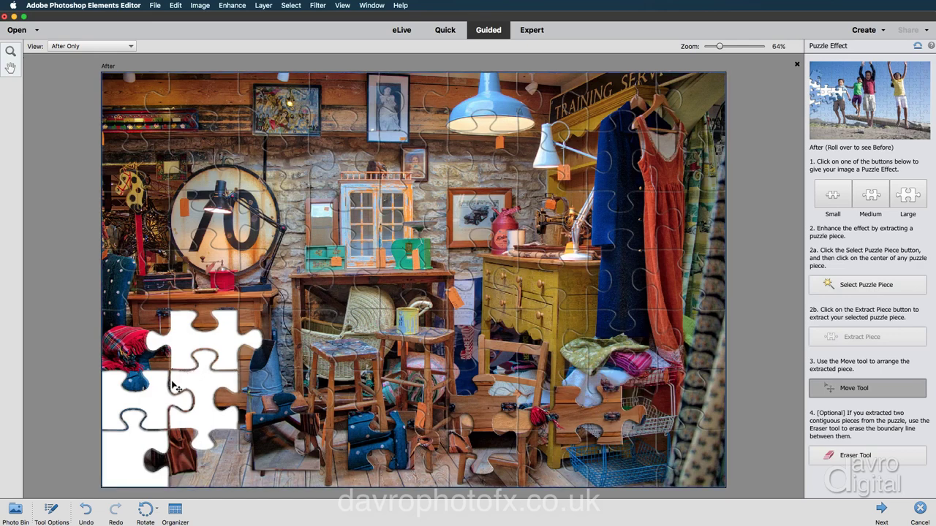
- Erase the boundary lines between the four adjoining empty gaps using the Eraser tool with a smaller brush
left_click(846, 457)
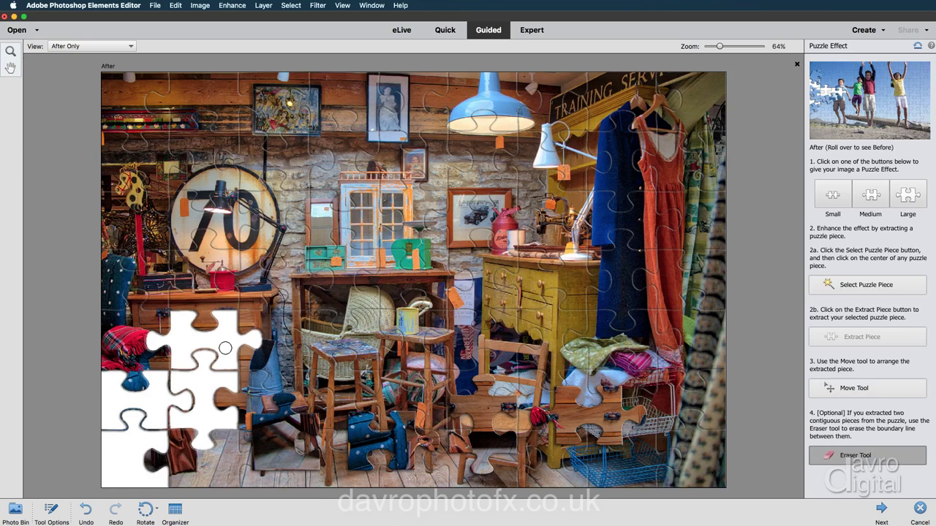
key("bracketright")
key("bracketleft")
key("bracketleft")
key("bracketleft")
key("bracketleft")
mouse_move(232, 370)
left_mouse_down()
mouse_move(209, 348)
mouse_move(197, 350)
mouse_move(203, 362)
mouse_move(179, 370)
left_mouse_up()
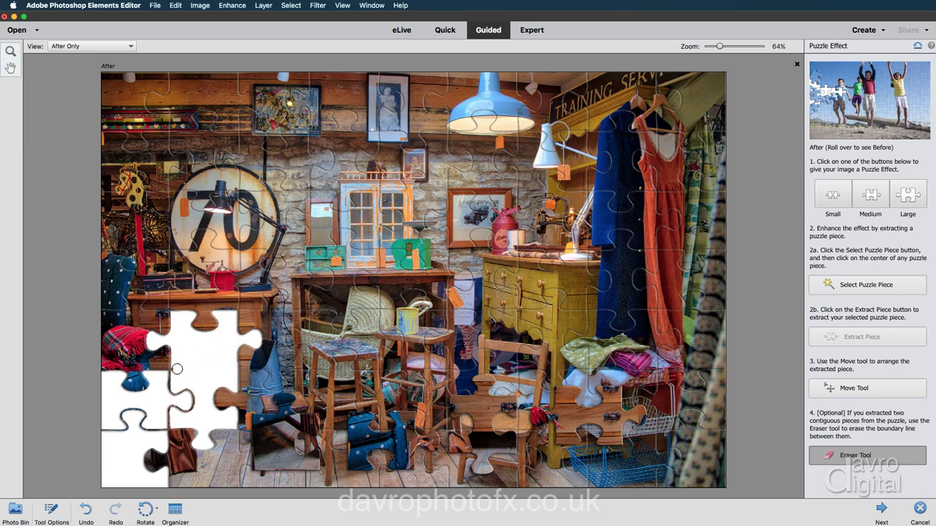
mouse_move(169, 377)
left_mouse_down()
mouse_move(193, 405)
mouse_move(167, 407)
mouse_move(190, 410)
mouse_move(164, 412)
mouse_move(160, 430)
mouse_move(142, 428)
mouse_move(140, 411)
mouse_move(128, 411)
mouse_move(128, 429)
mouse_move(93, 431)
left_mouse_up()
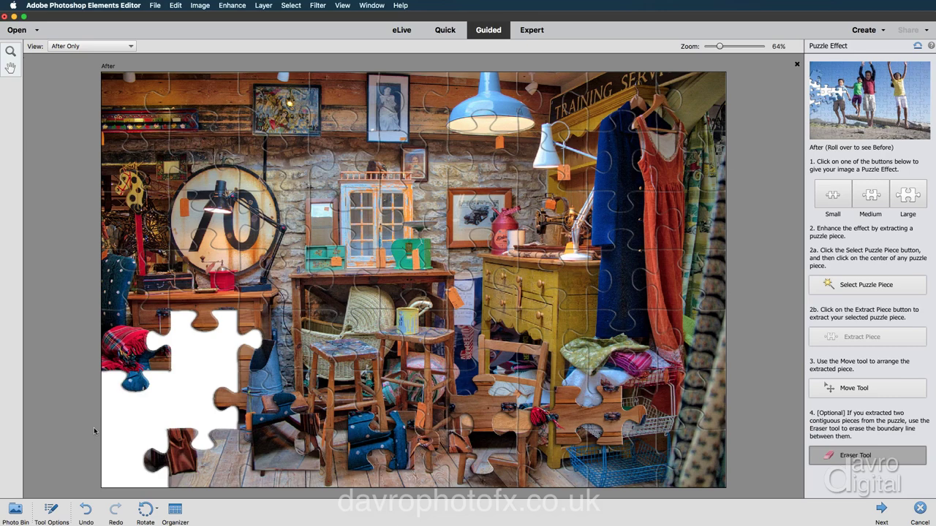
- Finish the Puzzle Effect guided edit and continue editing the picture in Expert mode
left_click(881, 510)
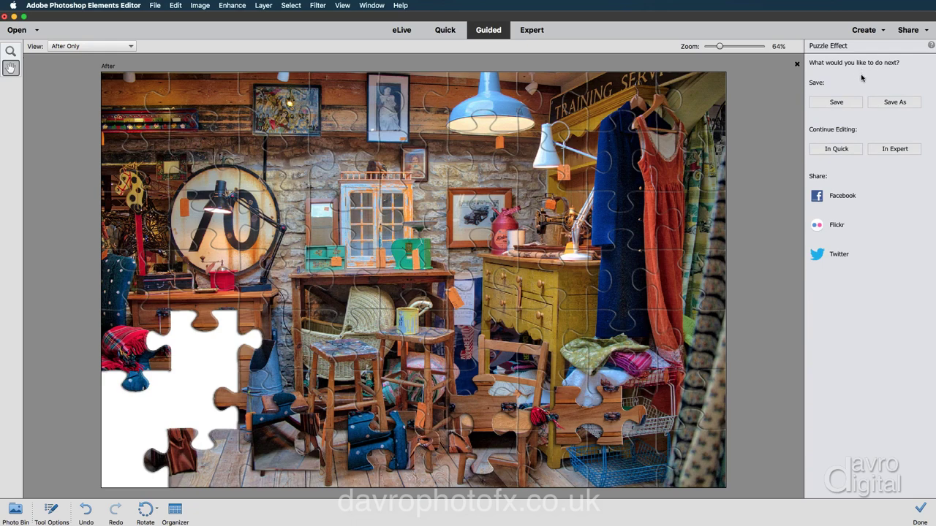
left_click(893, 149)
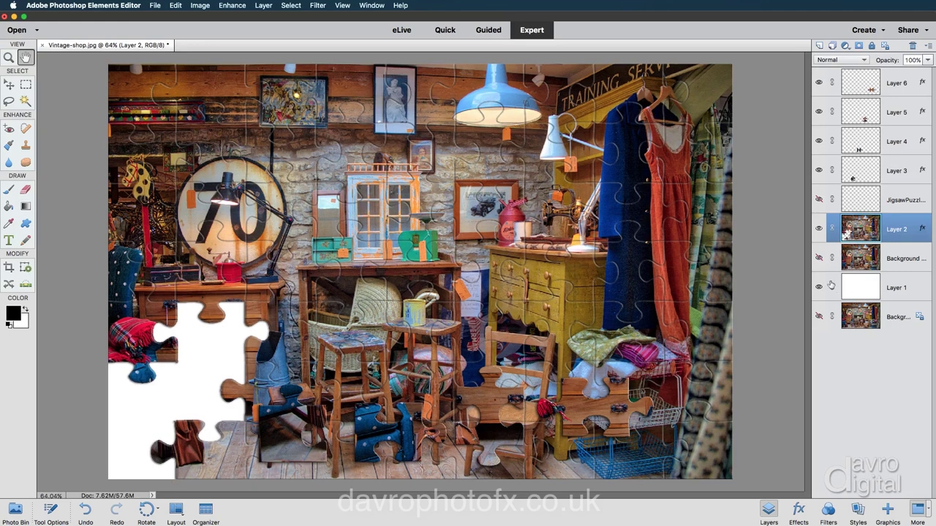
- Toggle the visibility of the hidden jigsaw puzzle grid layer and the hidden background duplicate to check what they contain
left_click(819, 258)
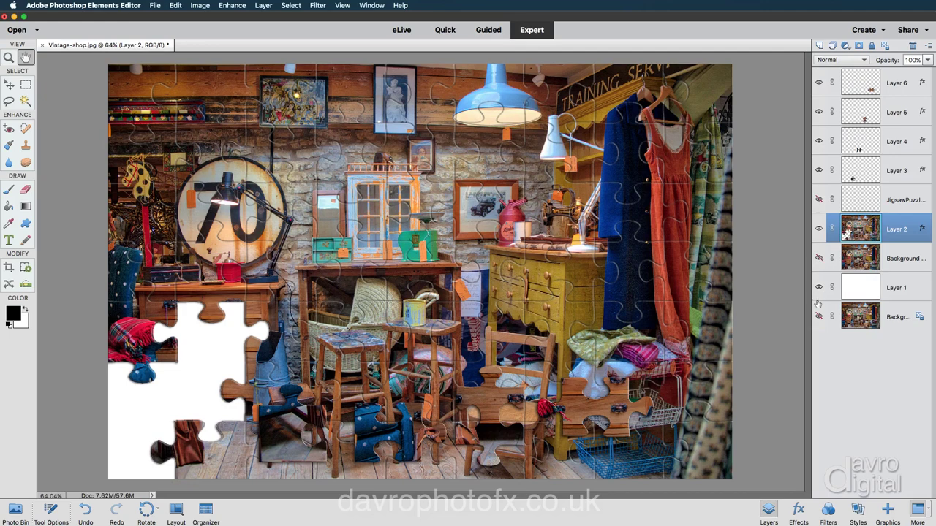
left_click(819, 200)
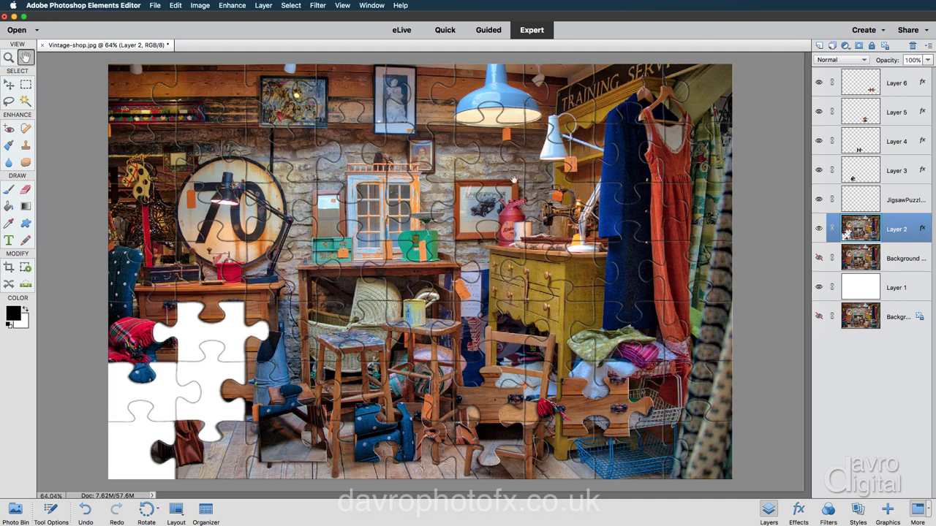
left_click(913, 202)
left_click(818, 202)
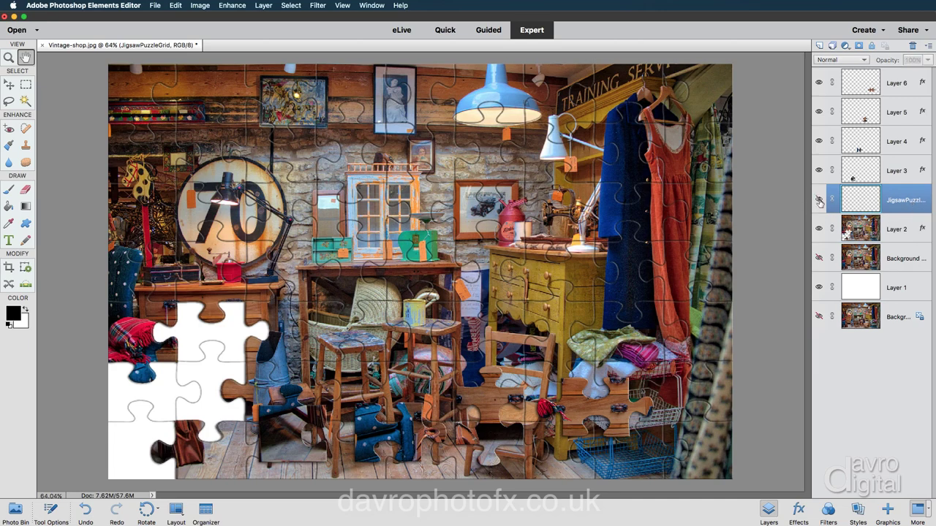
left_click(819, 259)
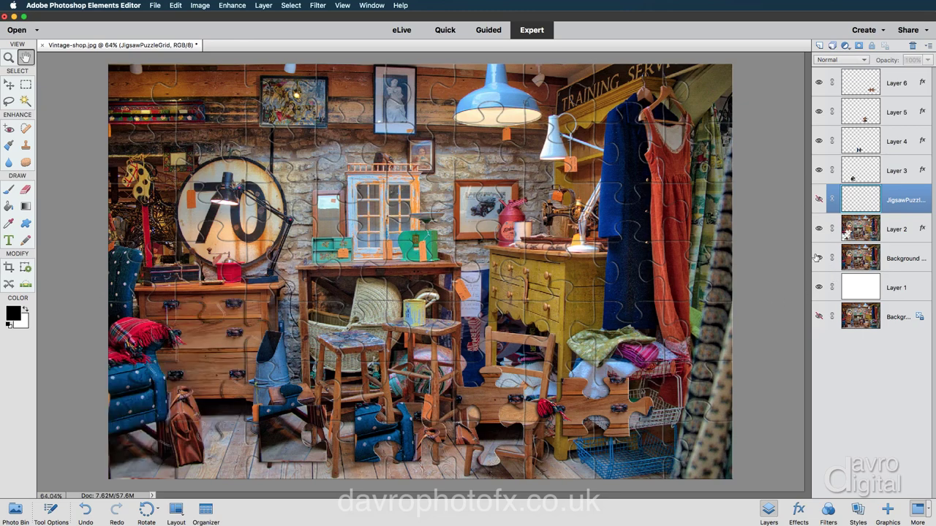
left_click(819, 259)
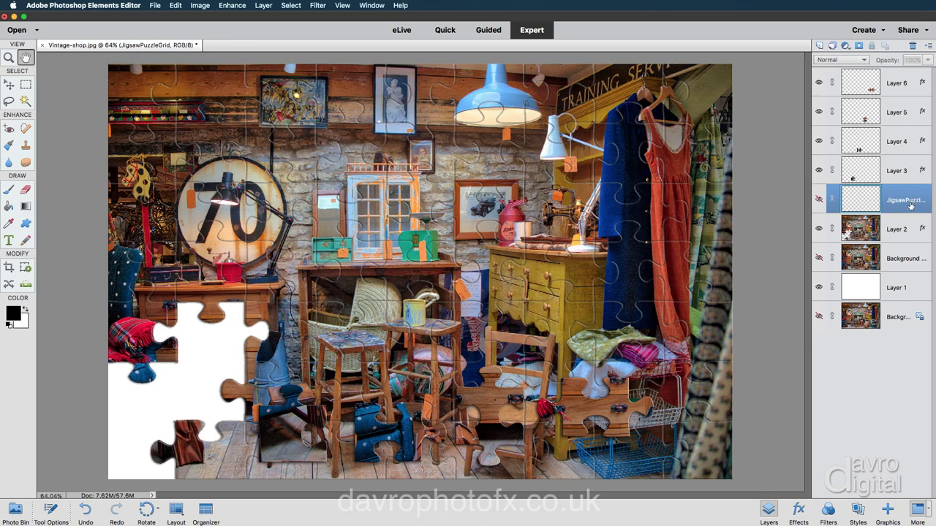
- Delete the three hidden layers: the jigsaw puzzle grid, the background duplicate and the original Background
left_click(907, 259, "super")
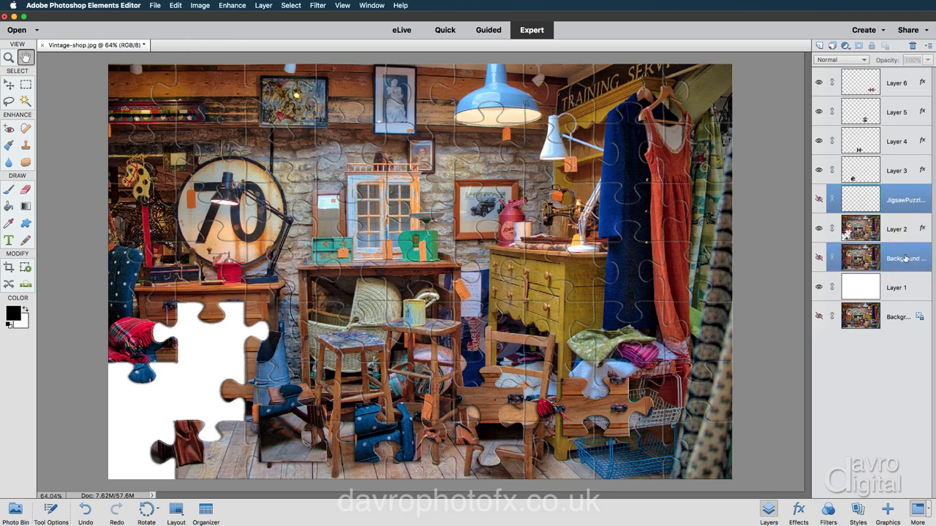
left_click(906, 320, "super")
left_click(905, 319, "super")
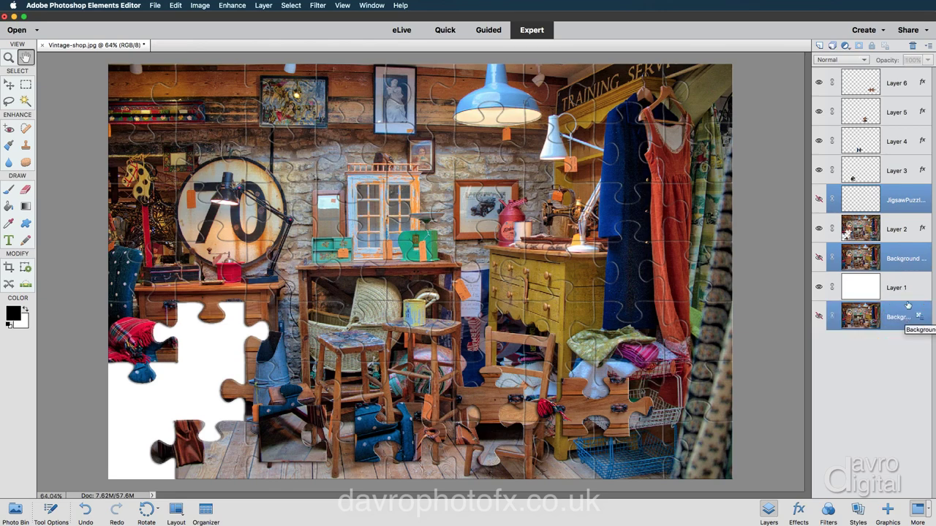
left_click_drag(906, 207, 915, 45)
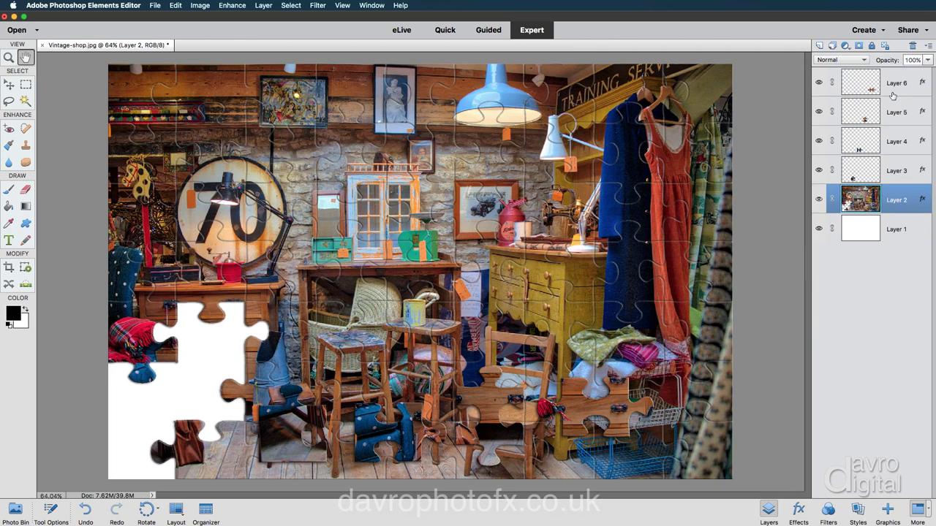
- Enlarge the canvas around the white Layer 1 by a relative 2 inches in width and 2 inches in height, anchored at the centre
left_click(892, 231)
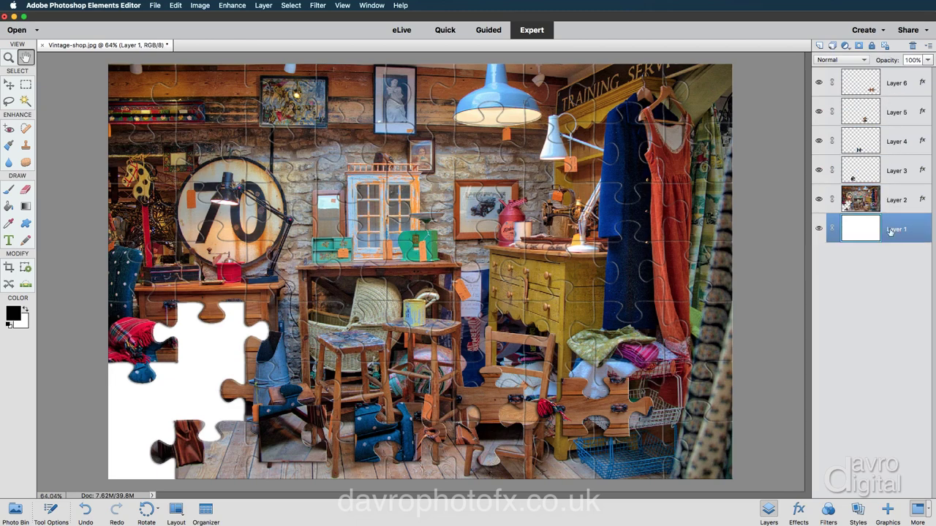
left_click(195, 7)
mouse_move(204, 66)
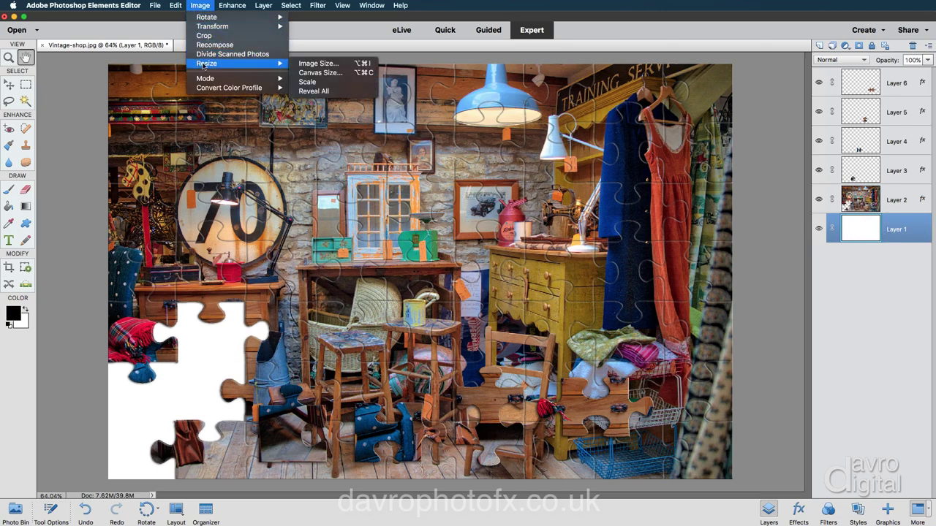
left_click(305, 73)
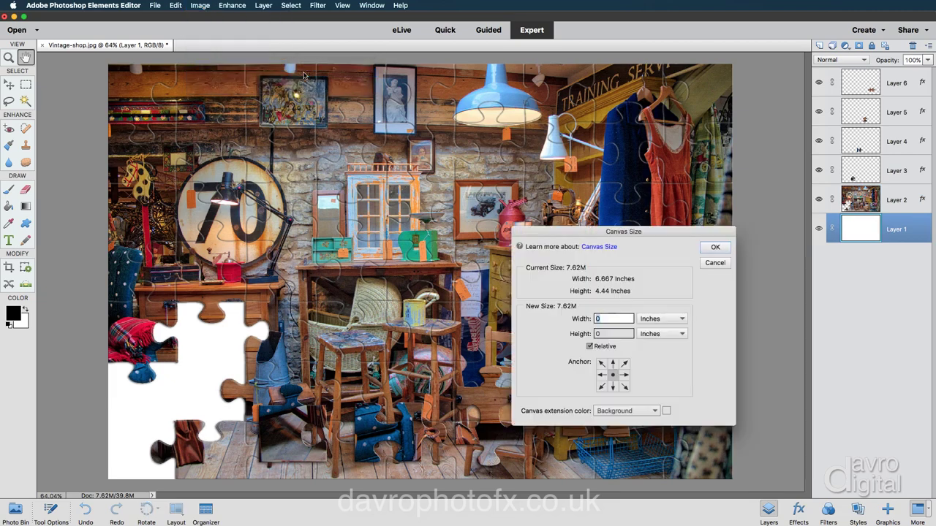
left_click_drag(556, 232, 415, 148)
left_click(451, 264)
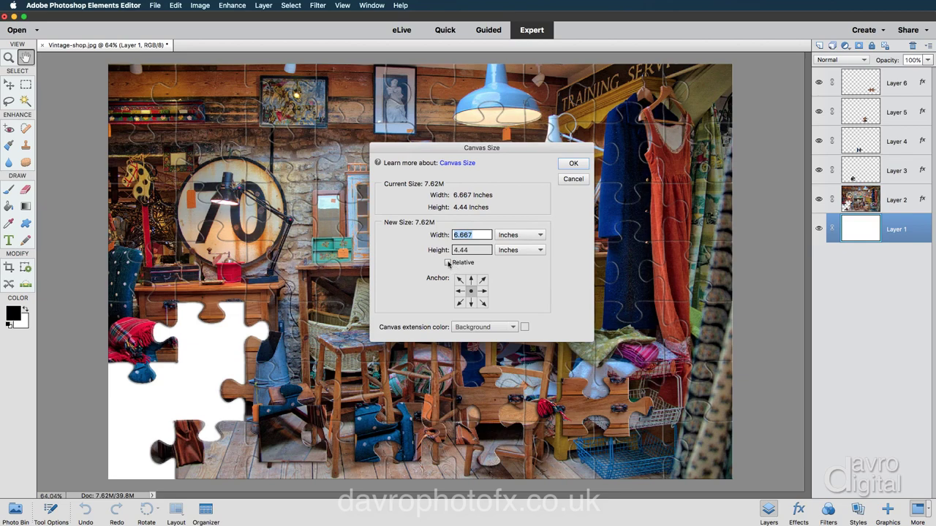
left_click(448, 262)
left_click(516, 237)
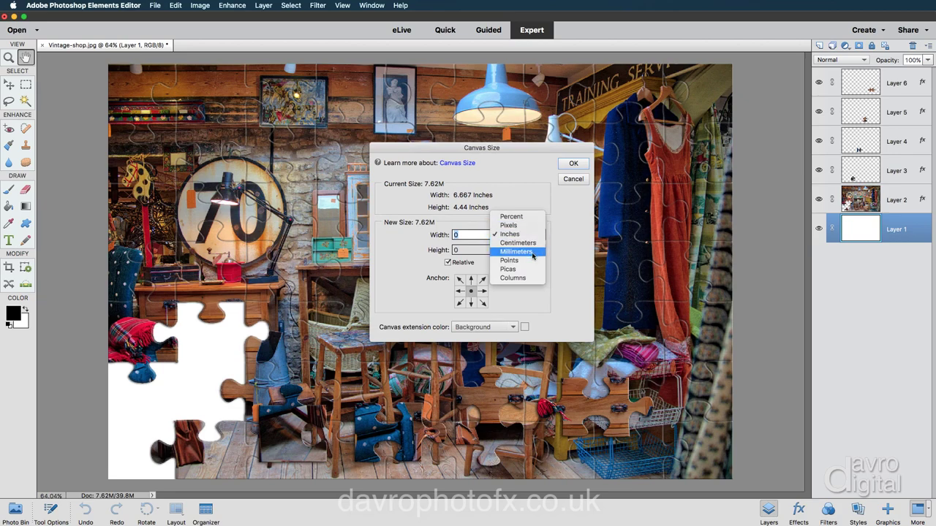
left_click(477, 235)
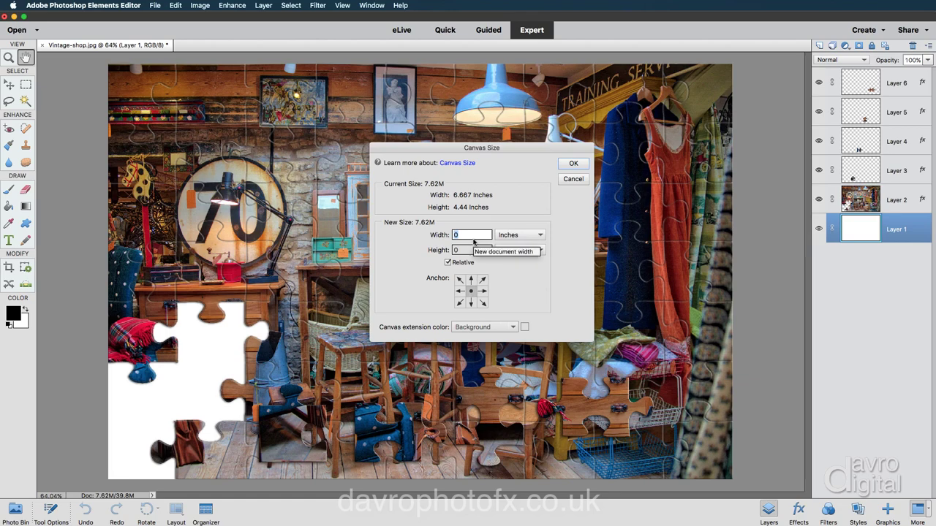
type("2")
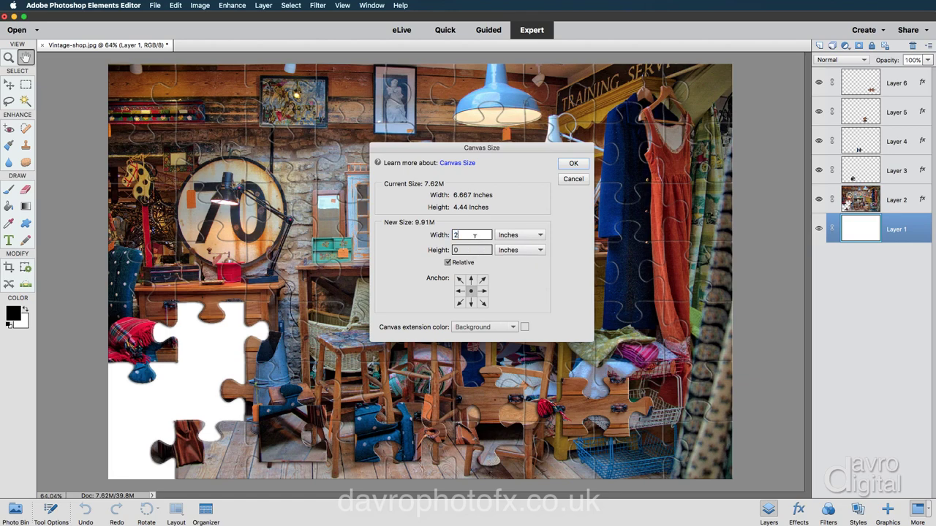
key("Tab")
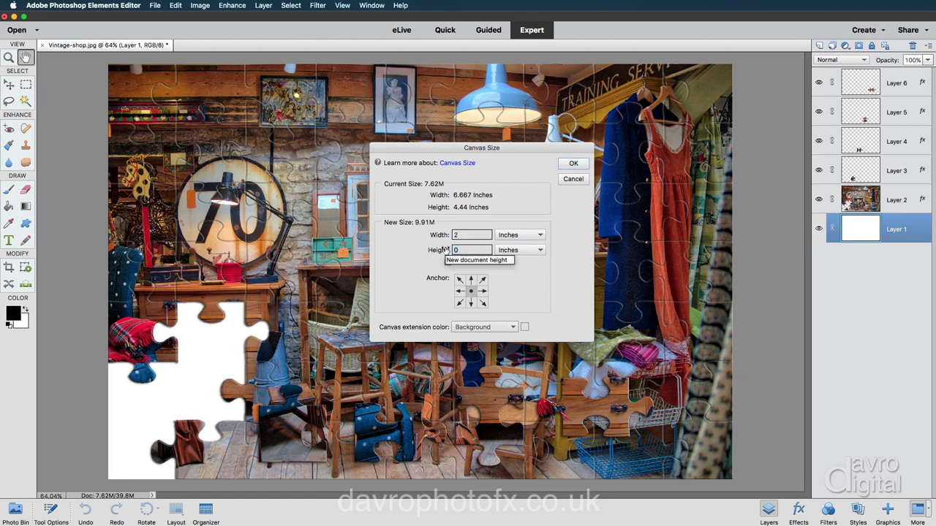
type("2")
left_click(574, 164)
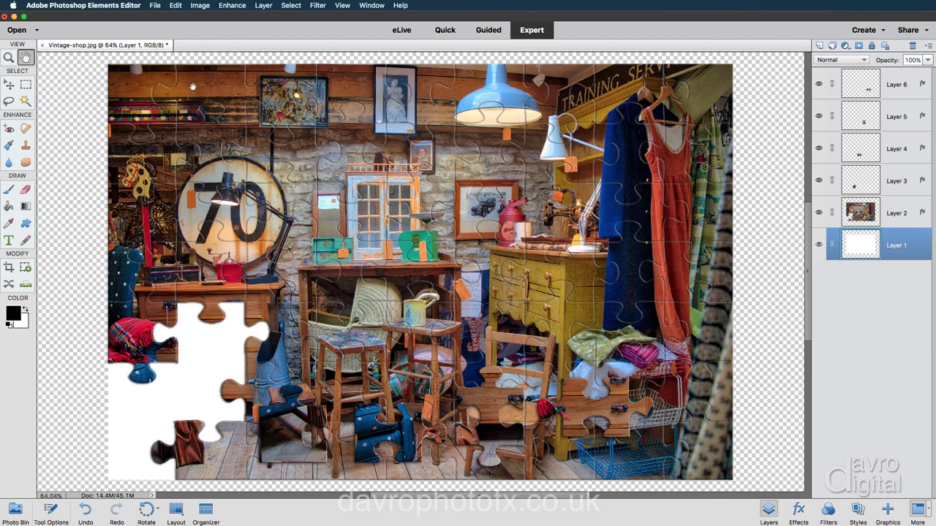
- Fill Layer 1 with white in Normal mode at 100% opacity to cover the extended canvas
left_click(176, 6)
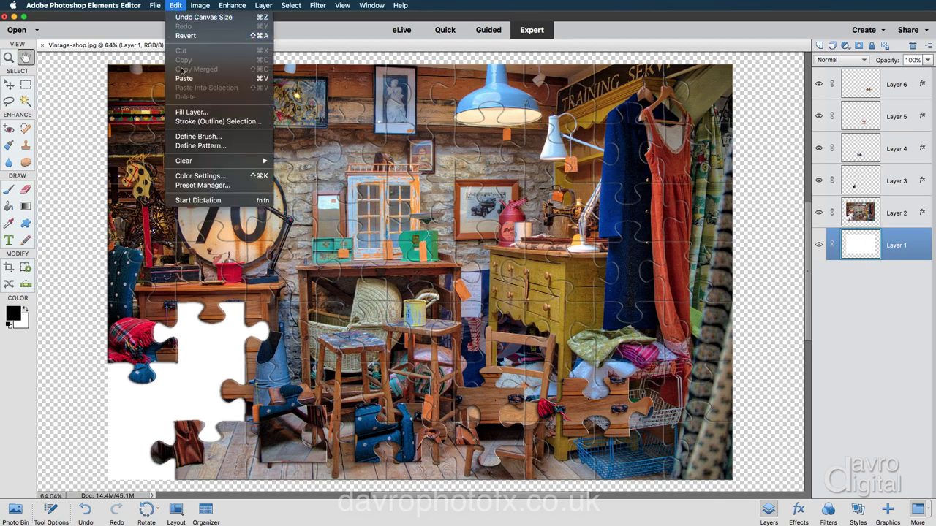
left_click(187, 112)
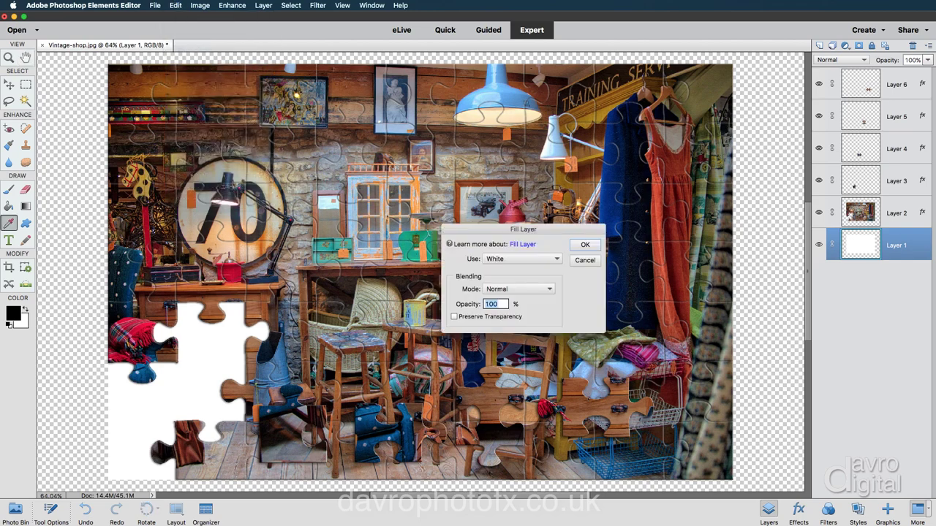
left_click(521, 259)
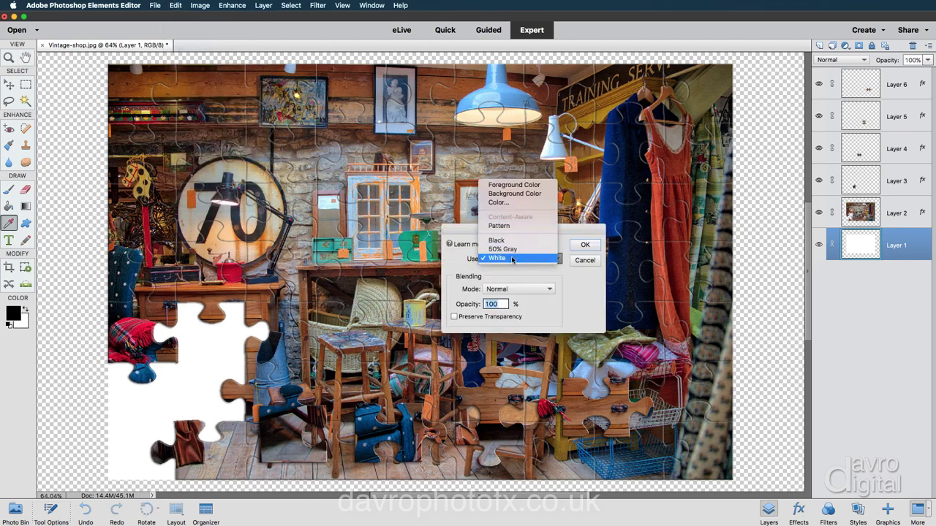
left_click(512, 258)
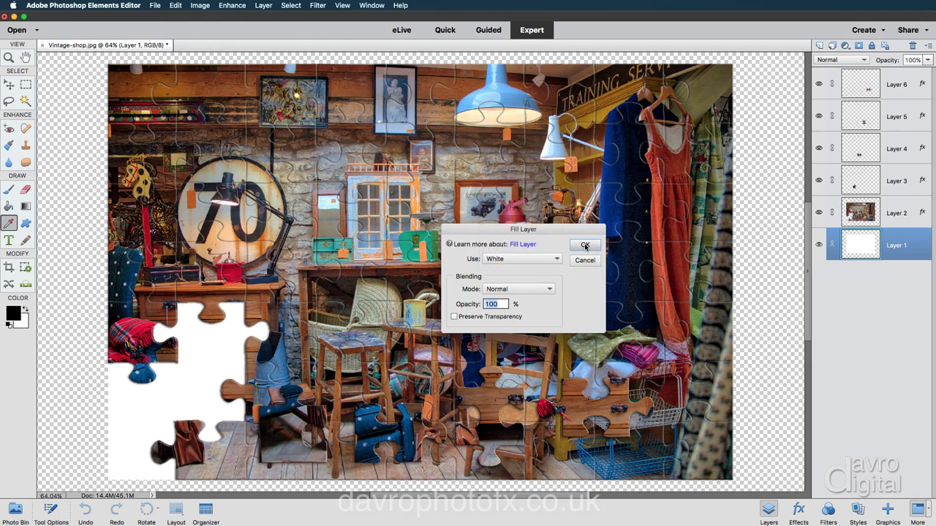
left_click(585, 246)
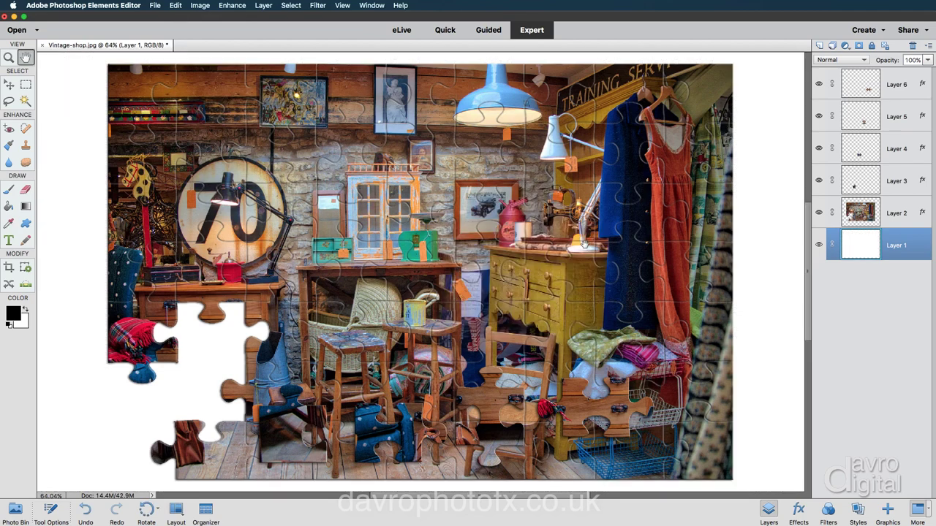
- Apply the Oak style from the Patterns layer styles to Layer 1 as a wooden tabletop
key("super+minus")
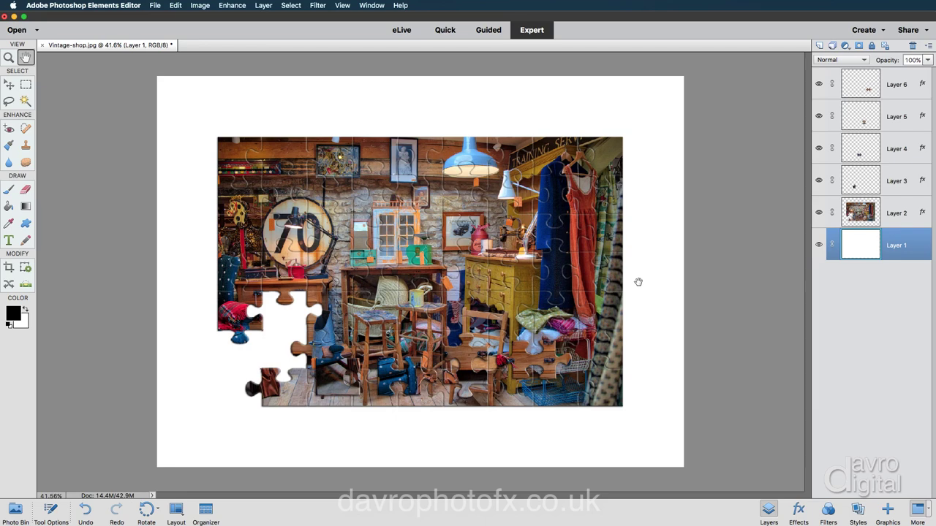
left_click(856, 509)
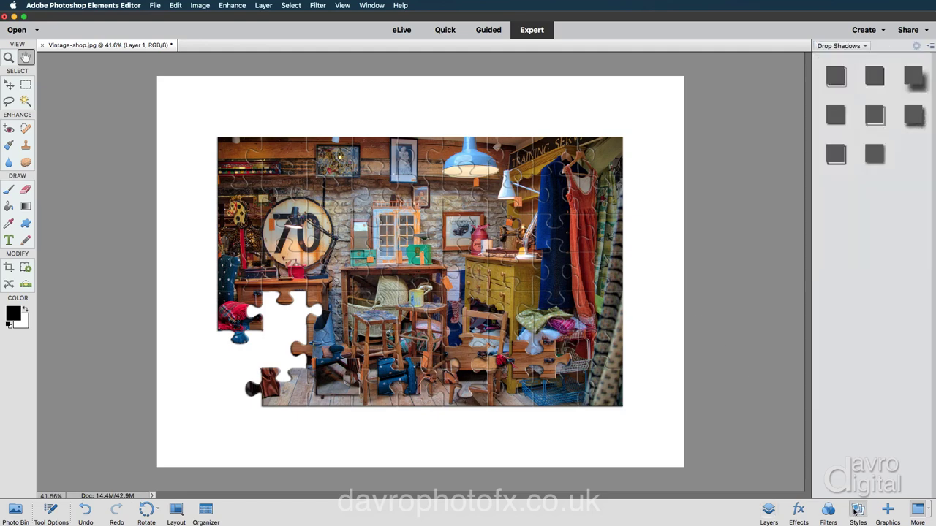
left_click(833, 46)
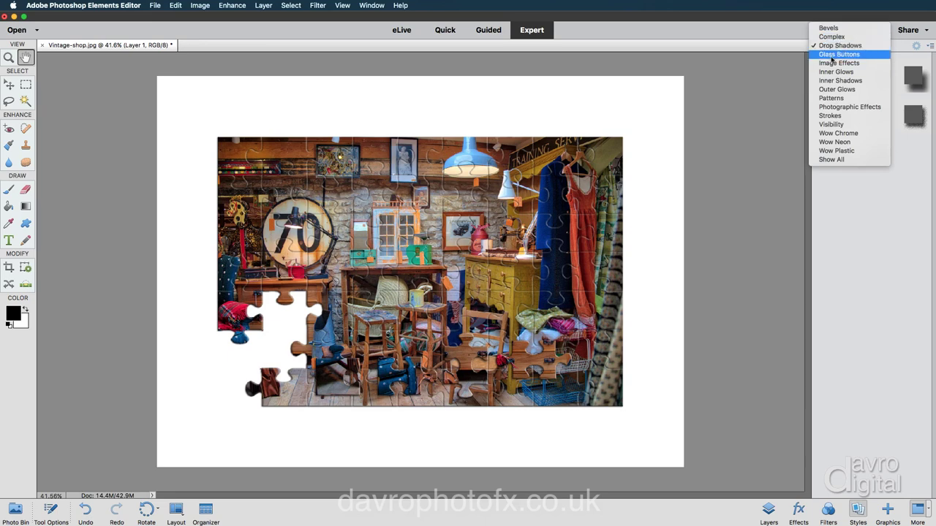
left_click(831, 98)
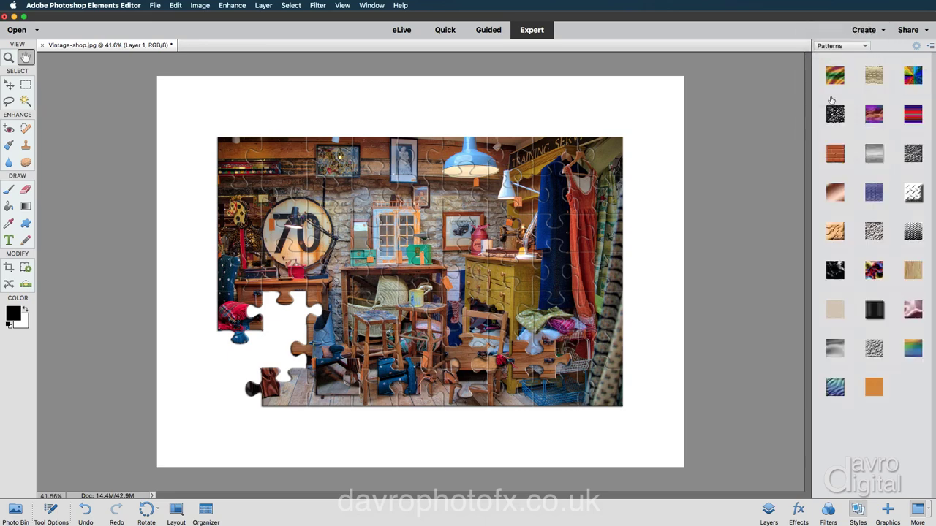
left_click(911, 269)
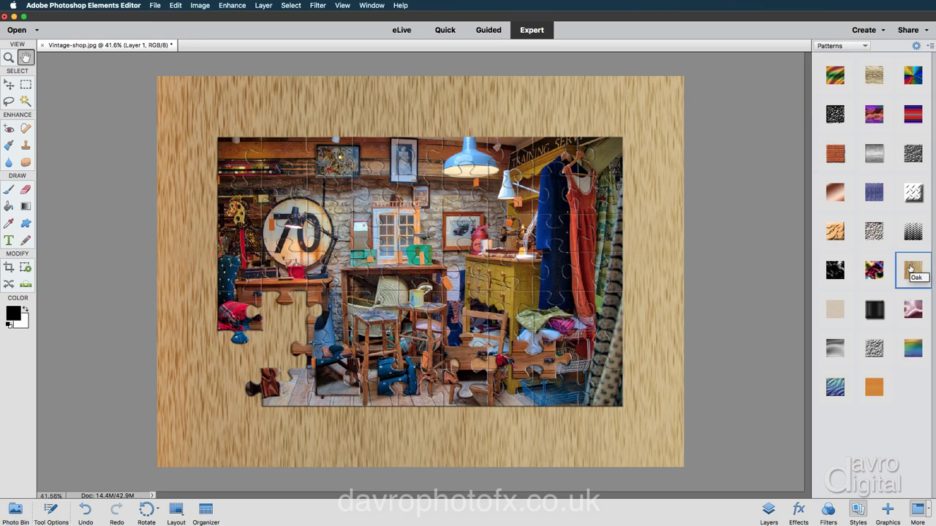
- Simplify Layer 1 so that its oak pattern style is converted to pixels
left_click(768, 510)
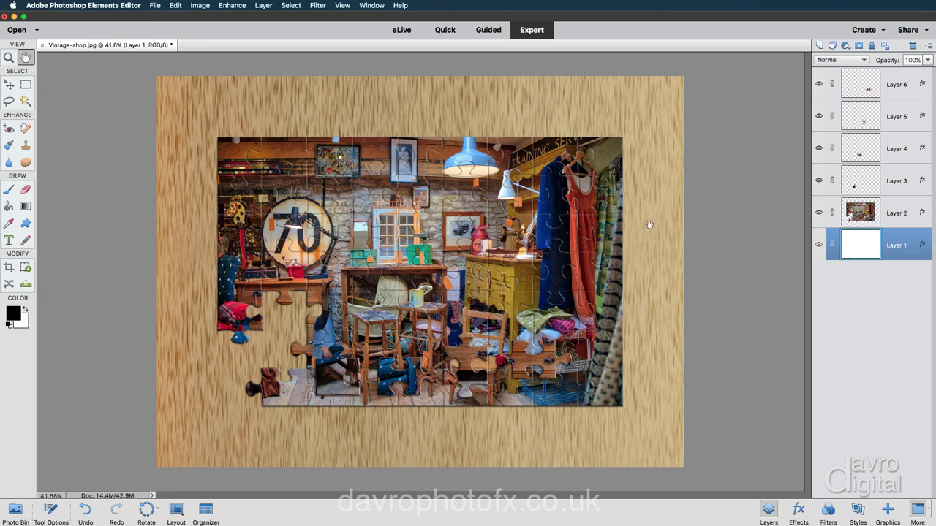
left_click(895, 238)
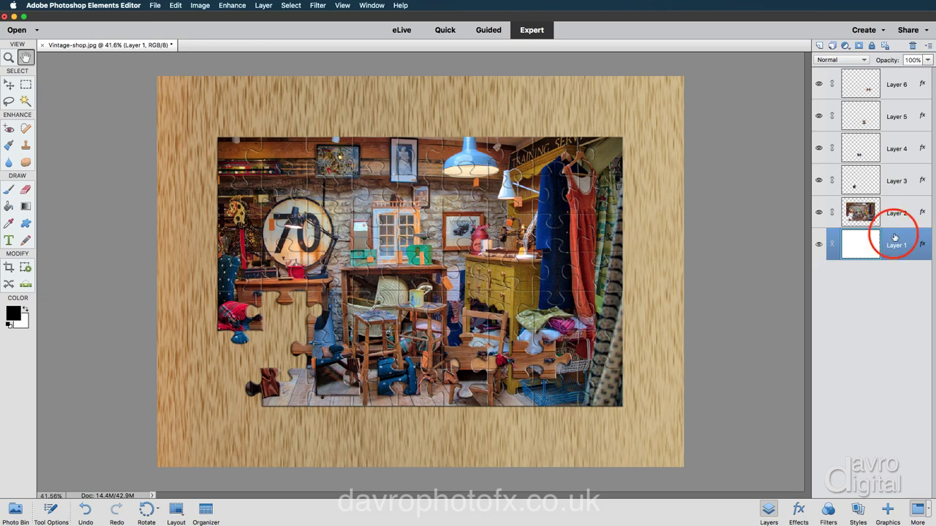
right_click(895, 238)
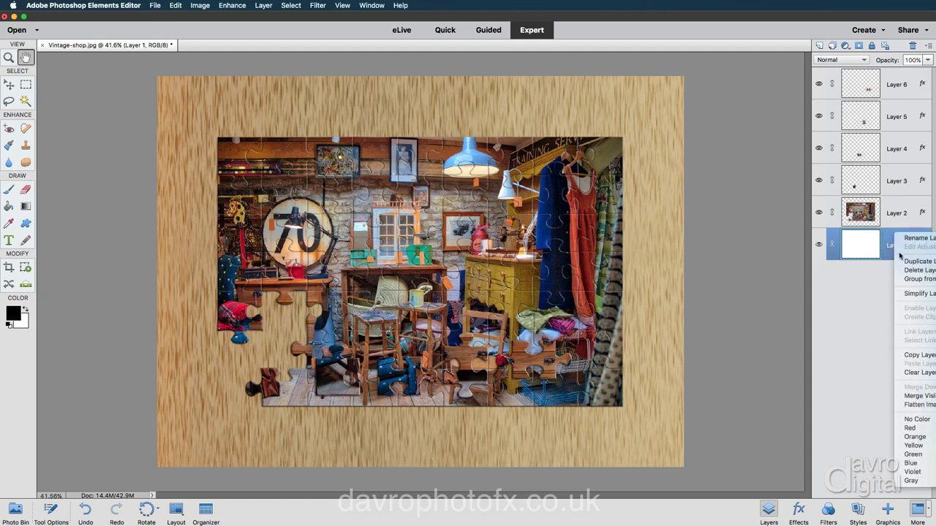
left_click(908, 294)
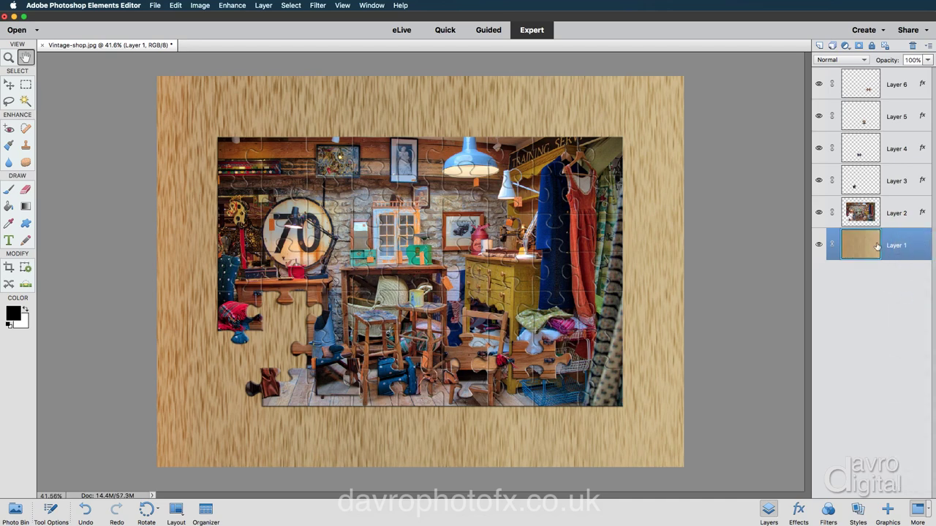
key("super+z")
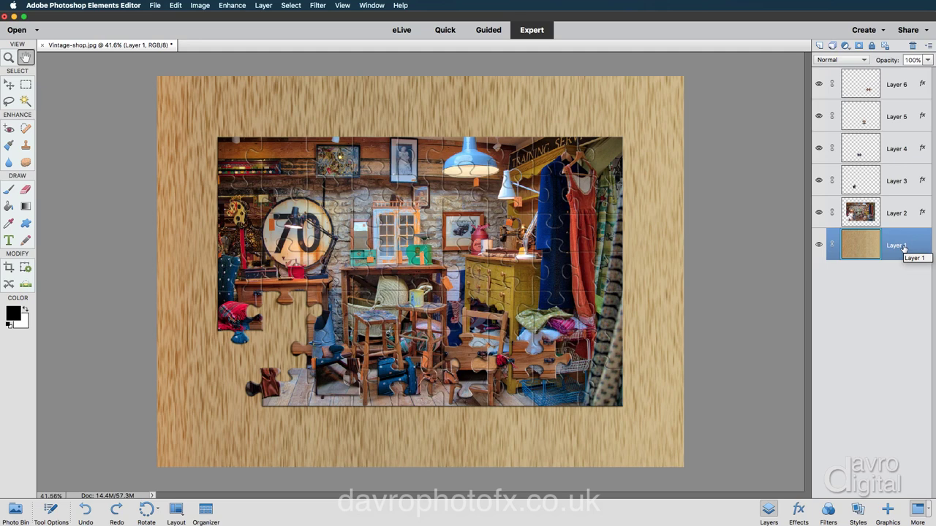
- Select all layers from Layer 1 to Layer 6 and apply a Perspective transform that widens their lower edge beyond the canvas
left_click(908, 85)
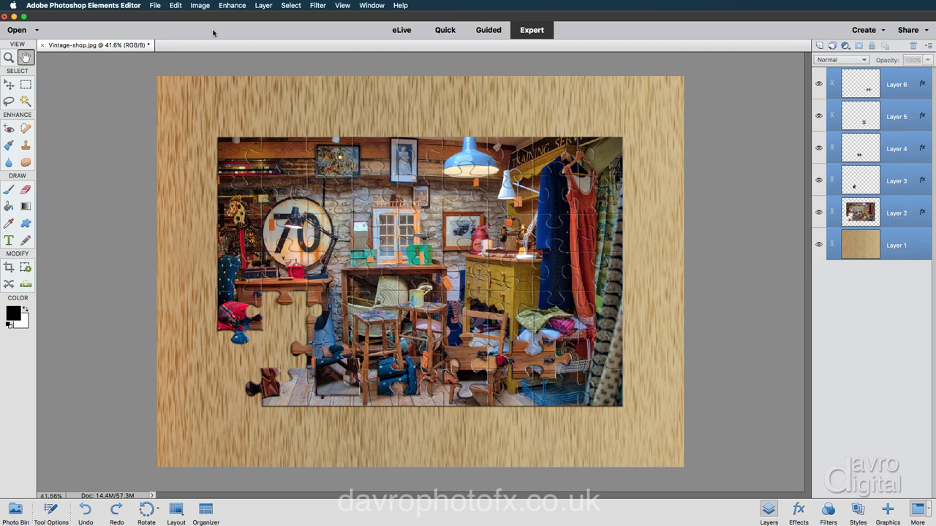
left_click(204, 6)
mouse_move(208, 27)
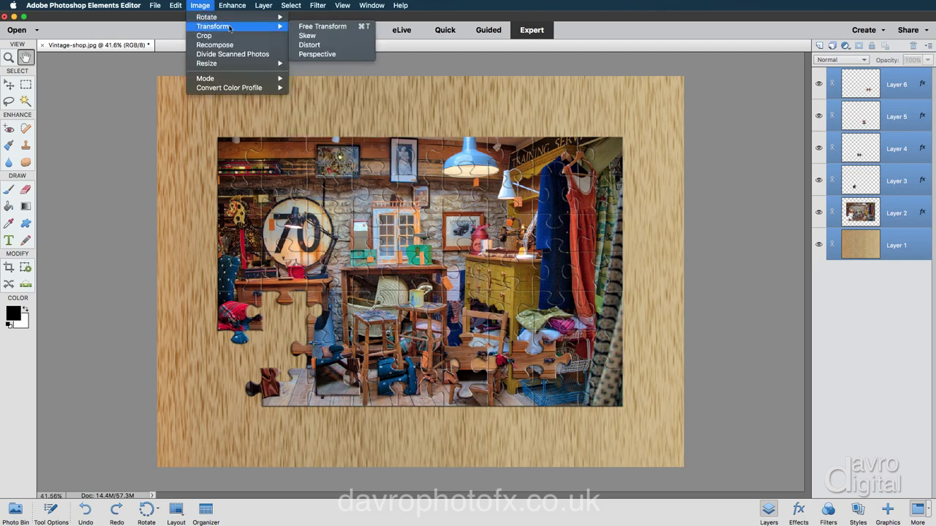
left_click(316, 54)
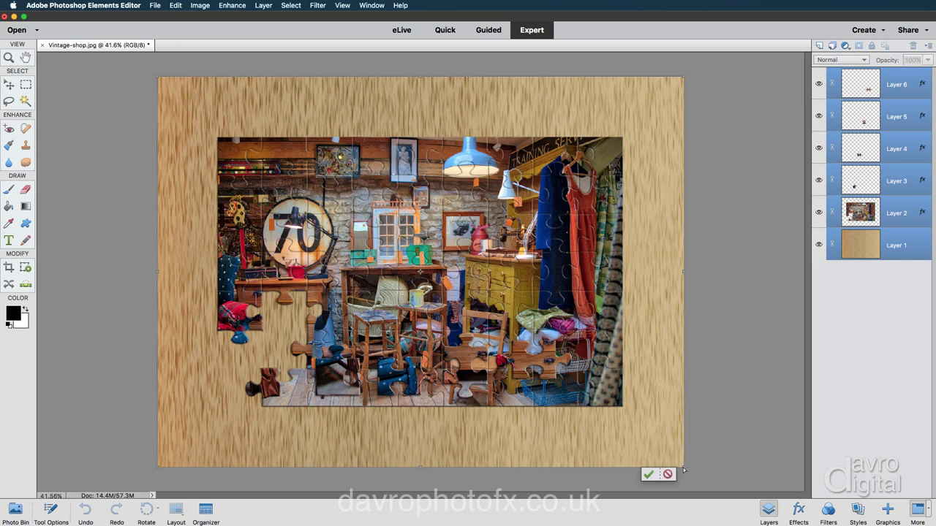
left_click_drag(687, 471, 741, 471)
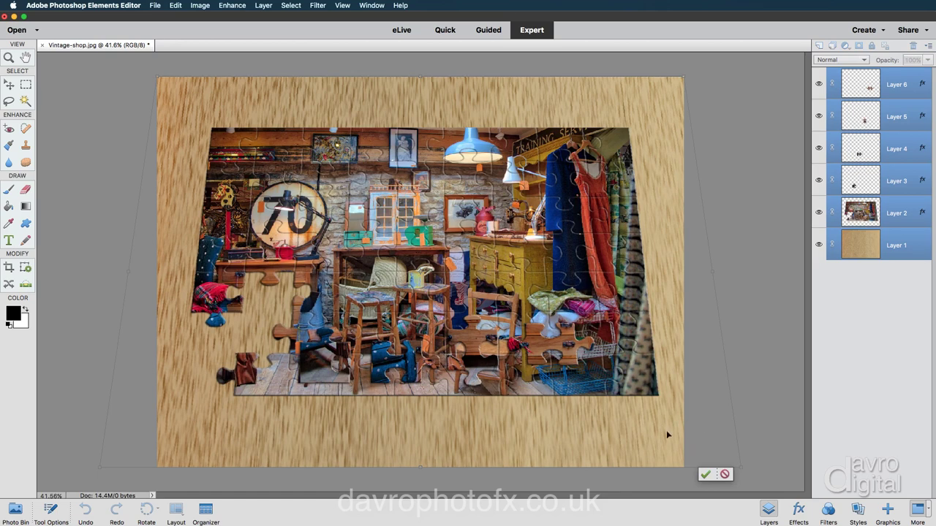
key("Return")
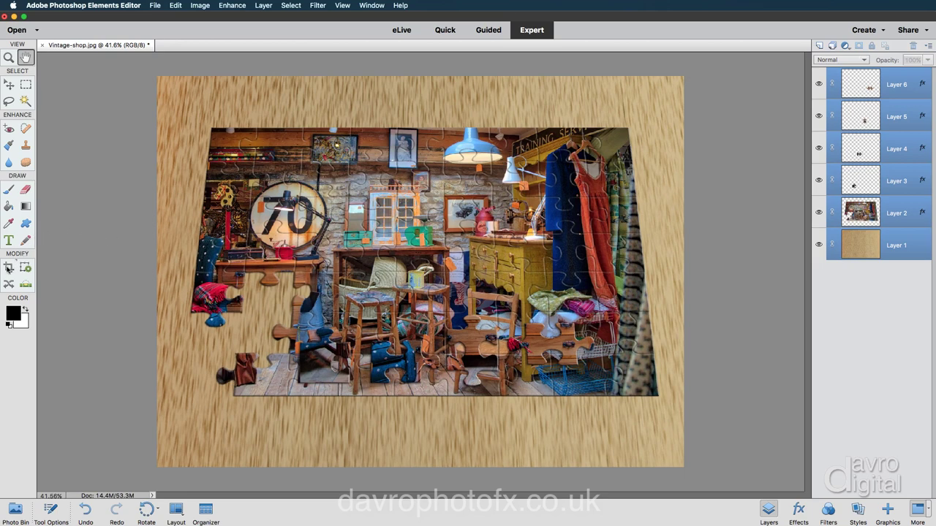
- Crop a narrow strip of wood off the upper edge of the image, keeping its full width
left_click(8, 268)
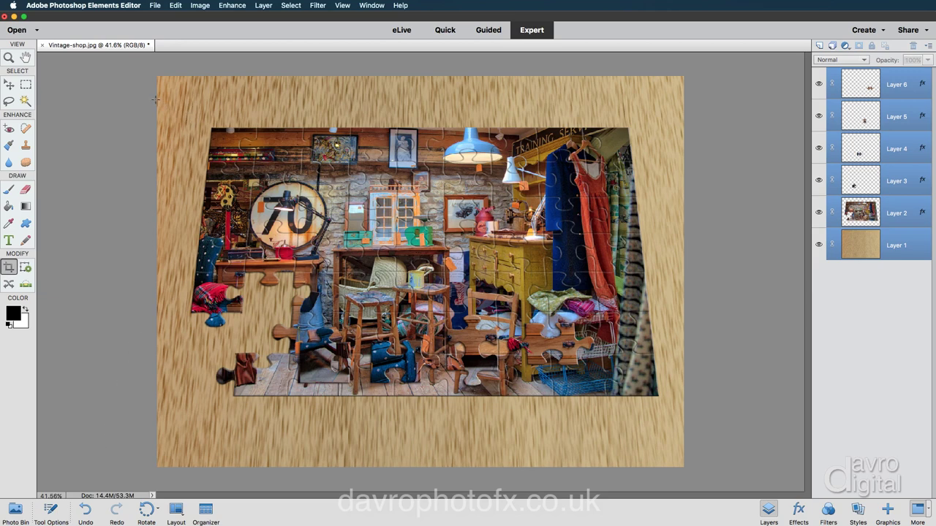
left_click_drag(154, 95, 707, 466)
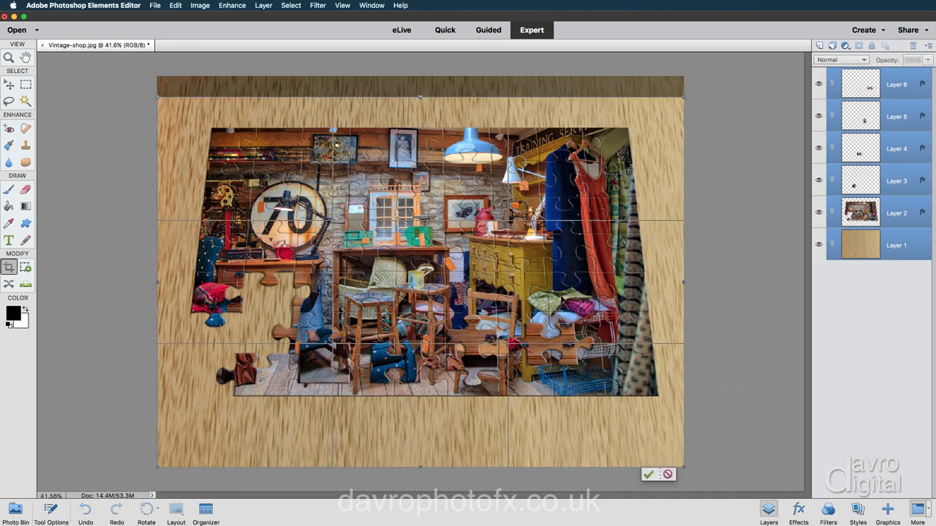
key("Return")
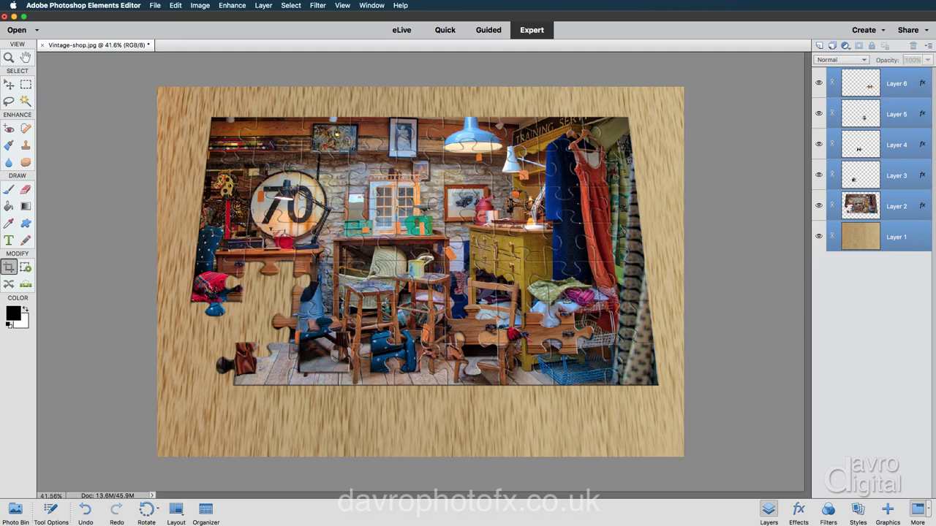
- Activate the Move tool with Auto Select Layer enabled and make Layer 1 the only selected layer
scroll(566, 299, "up", 1)
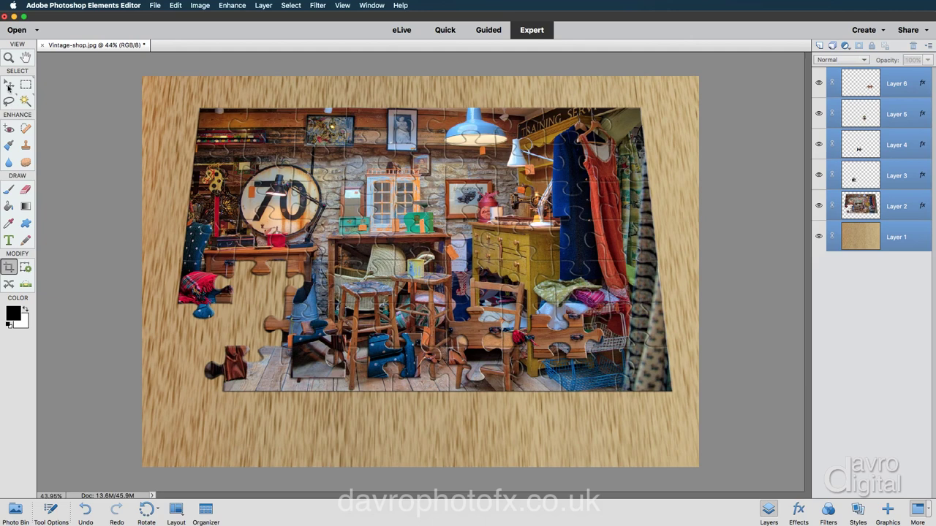
left_click(10, 86)
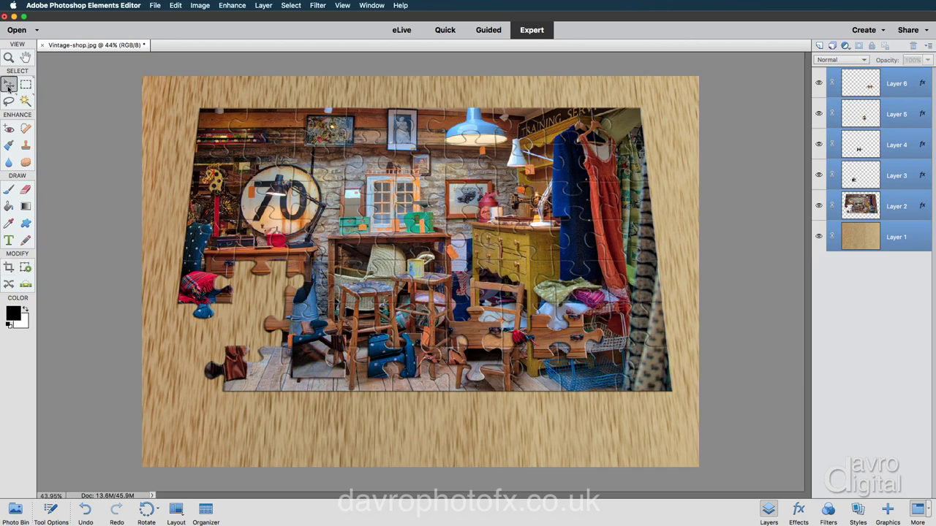
left_click(51, 514)
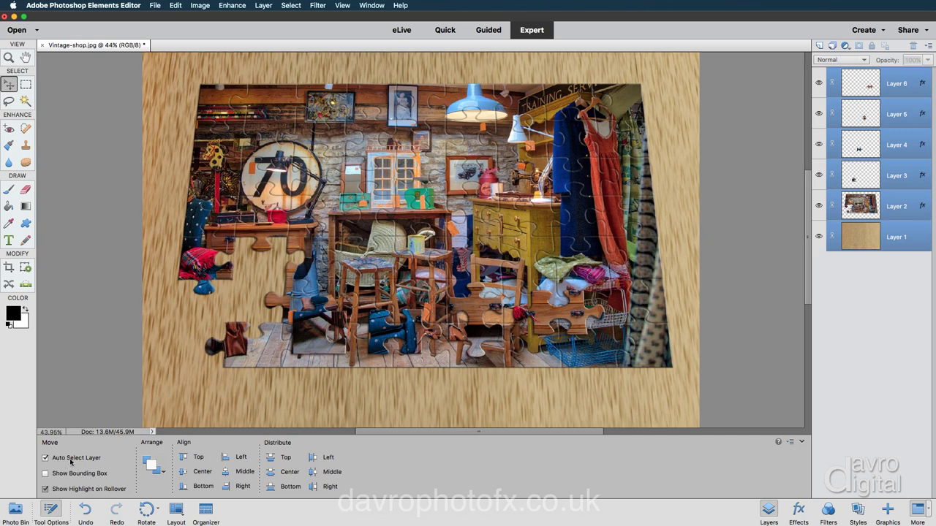
left_click(45, 457)
left_click(45, 458)
left_click(48, 510)
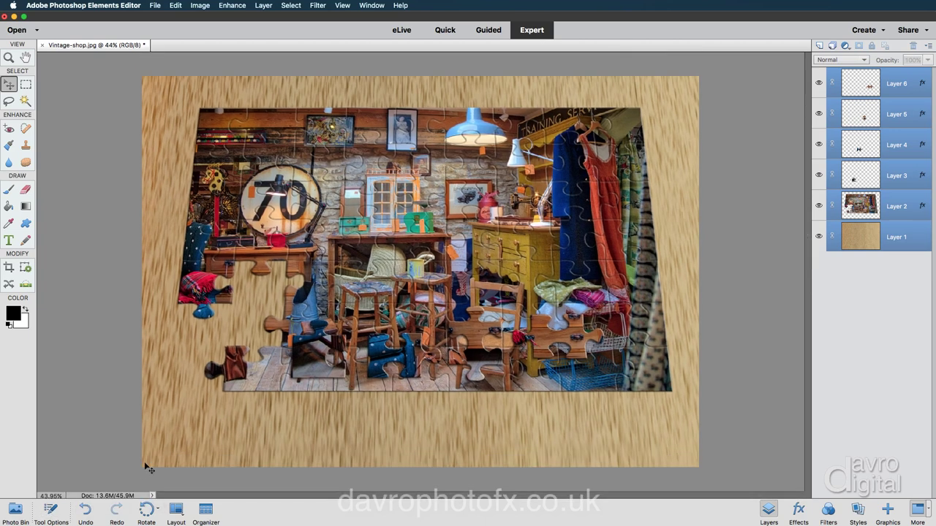
left_click(898, 238)
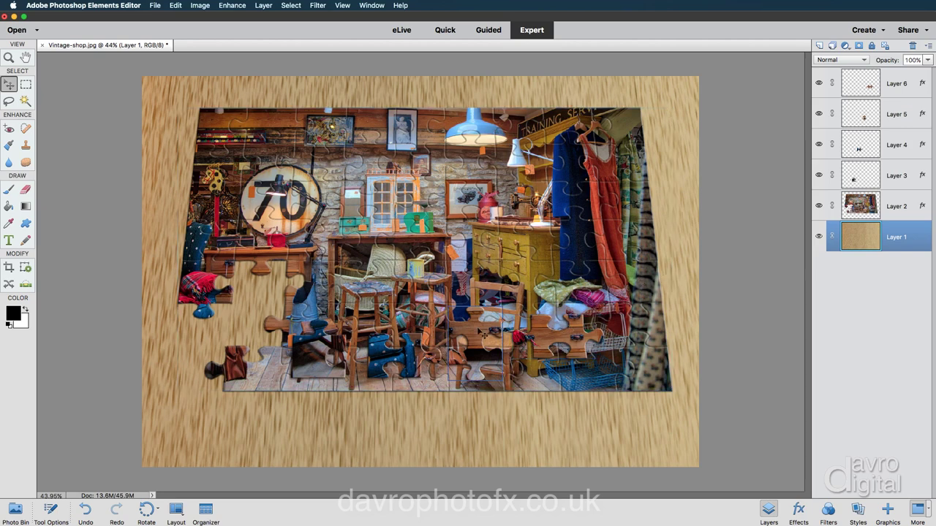
- Move the loose Layer 3 and Layer 4 pieces onto the wood near the puzzle's lower-left corner, and shift the main puzzle slightly up and right
left_click_drag(326, 352, 190, 416)
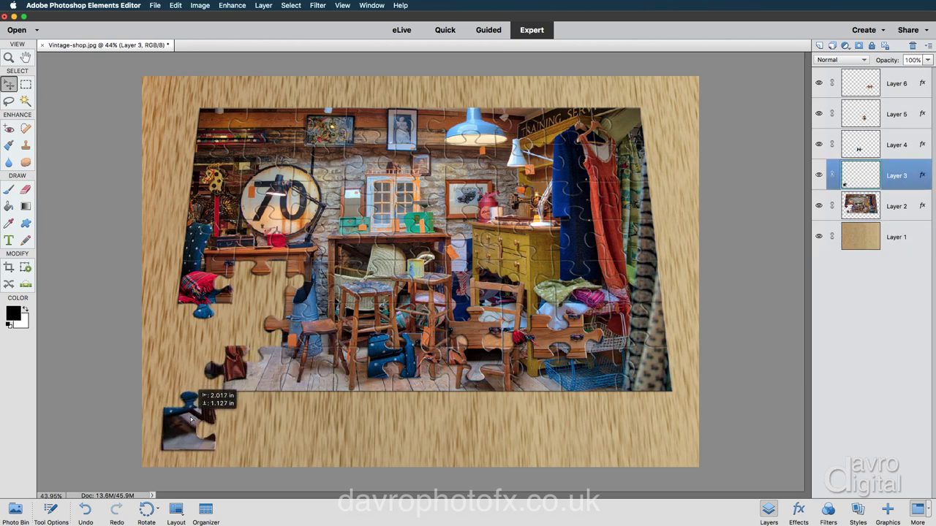
mouse_move(398, 347)
left_mouse_down()
mouse_move(341, 348)
mouse_move(401, 344)
mouse_move(411, 334)
mouse_move(405, 350)
left_mouse_up()
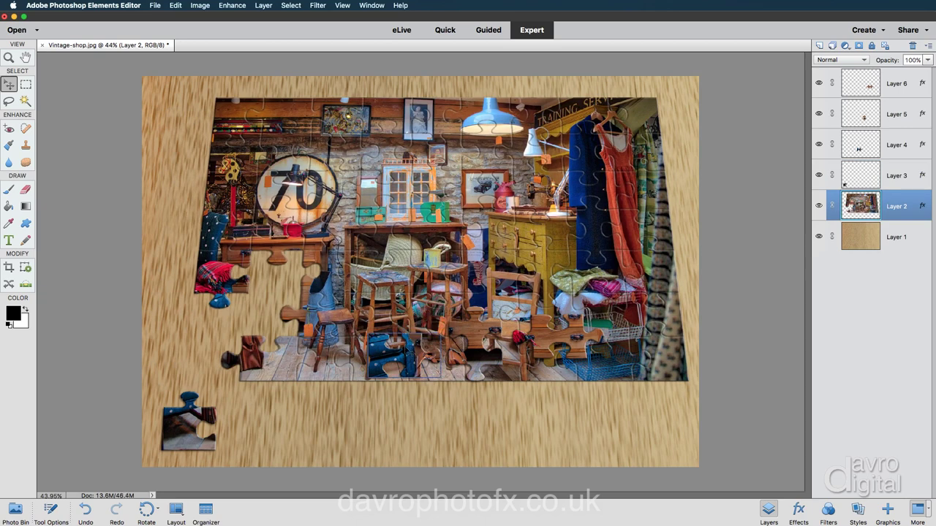
left_click(404, 349)
left_click_drag(405, 350, 200, 332)
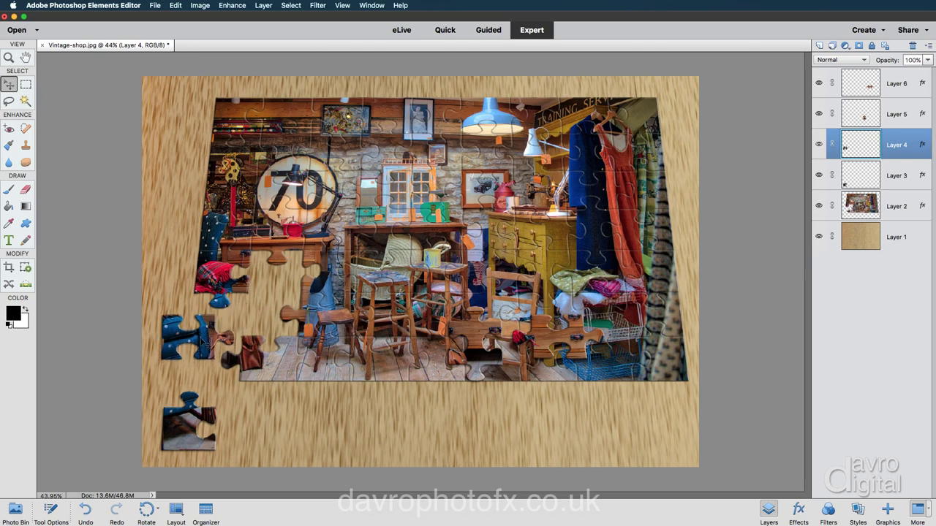
left_click_drag(201, 431, 205, 411)
- Move the loose Layer 5 piece onto the wood below the puzzle and lay the Layer 6 piece on the puzzle over the desk
left_click_drag(476, 341, 311, 413)
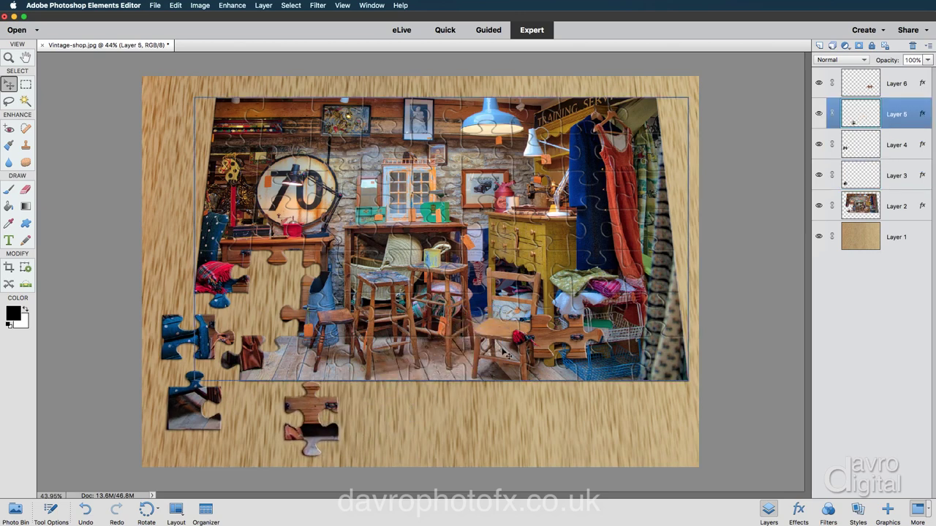
left_click_drag(563, 307, 356, 233)
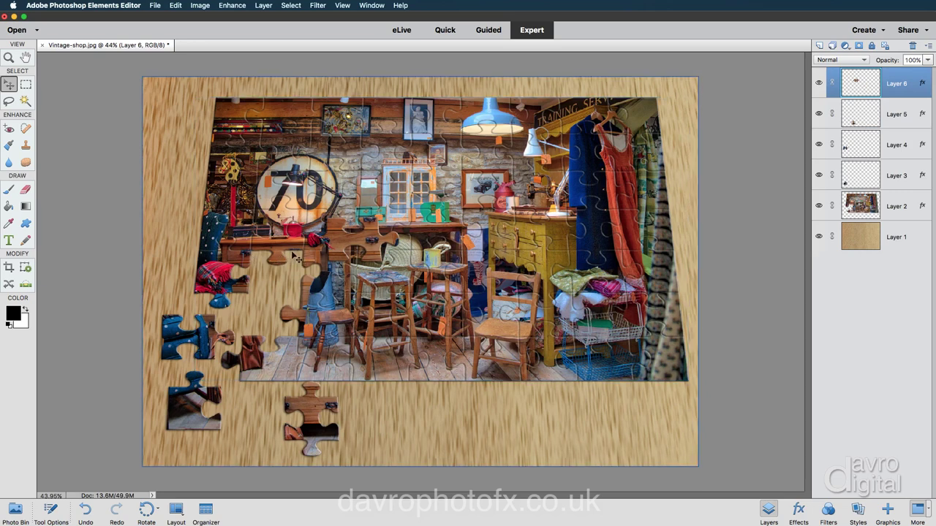
- Set Layer 2's style to a lighting angle of 90° and a drop shadow distance of 12 px
left_click(598, 240)
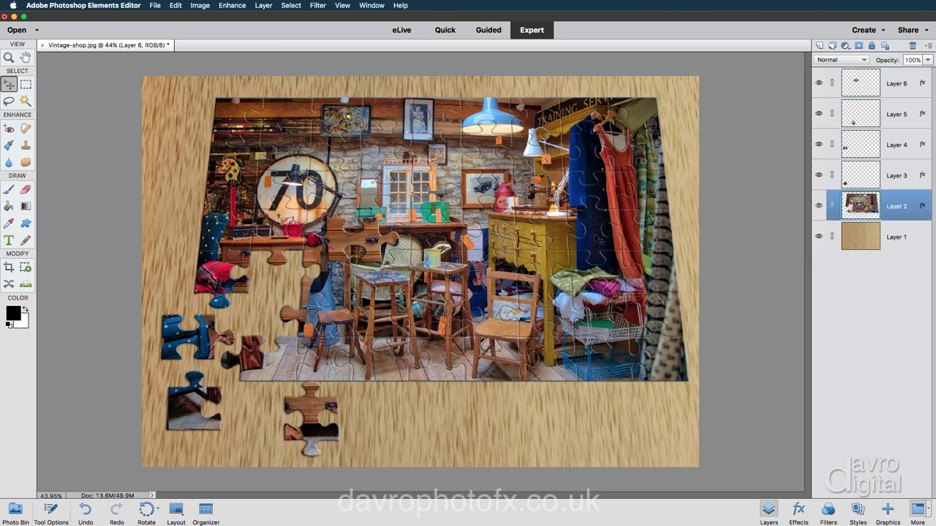
double_click(922, 207)
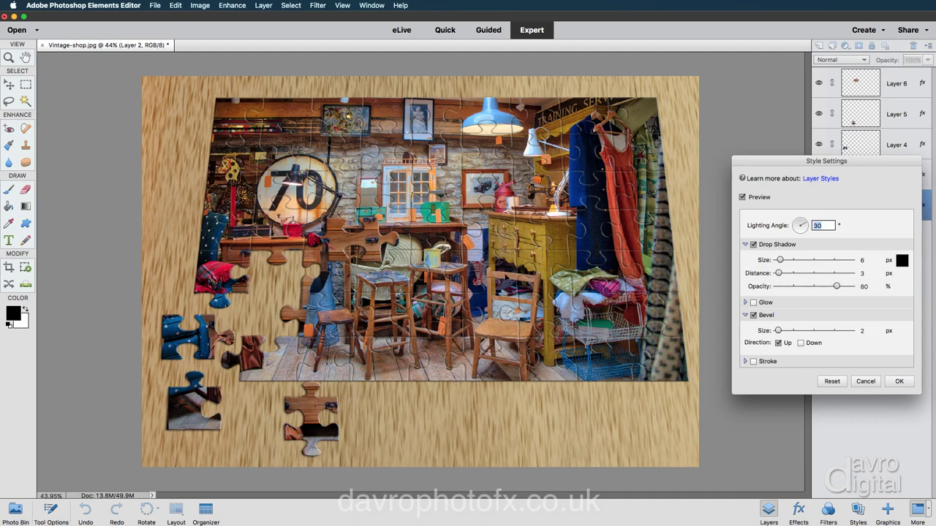
left_click_drag(512, 276, 511, 290)
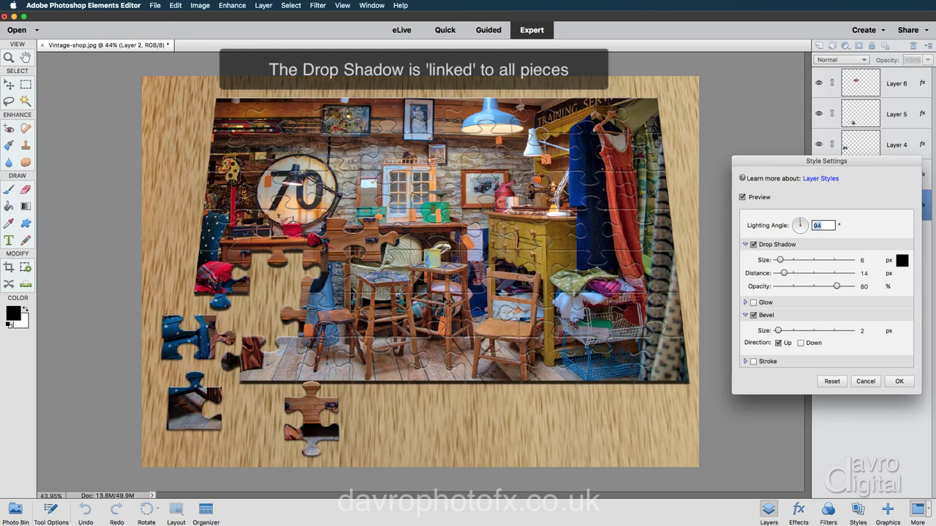
left_click_drag(448, 302, 447, 304)
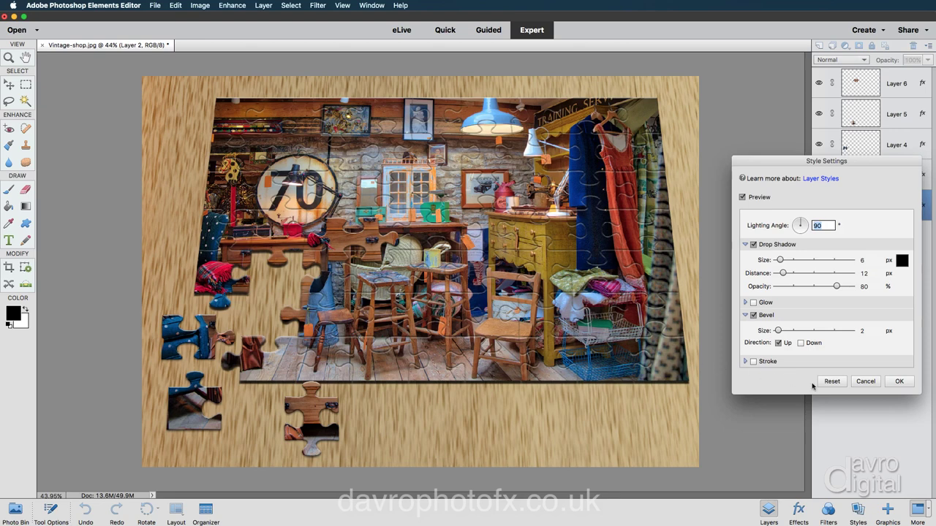
left_click(897, 382)
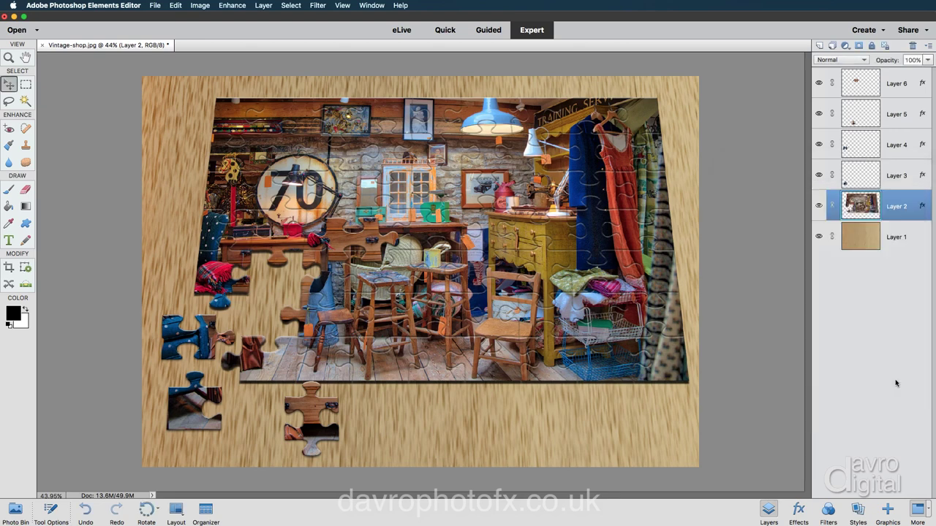
- Rotate the loose Layer 3 piece slightly counterclockwise with a Free Transform
left_click(189, 400)
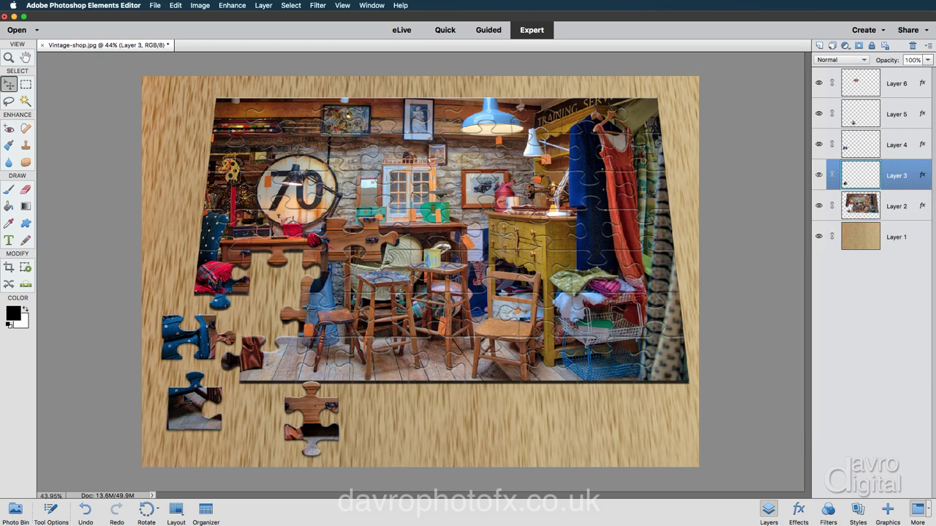
left_click(198, 6)
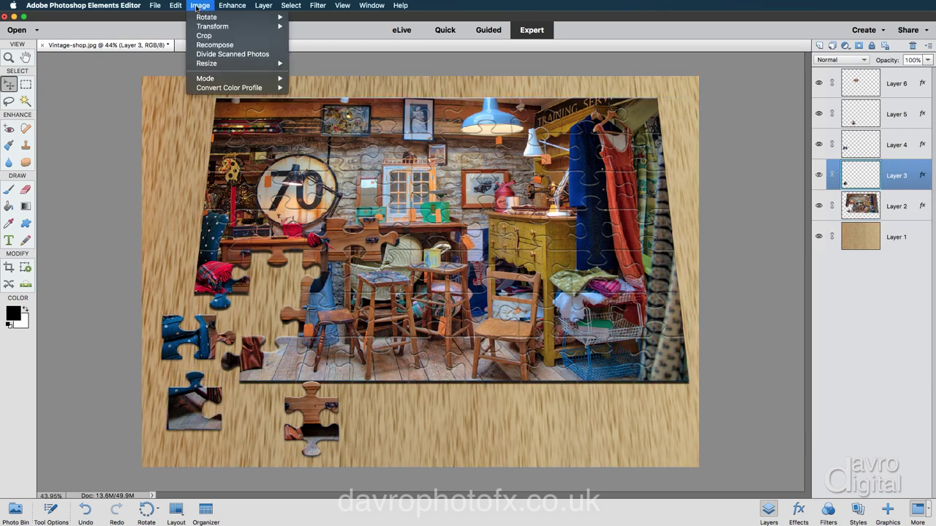
mouse_move(219, 26)
left_click(325, 29)
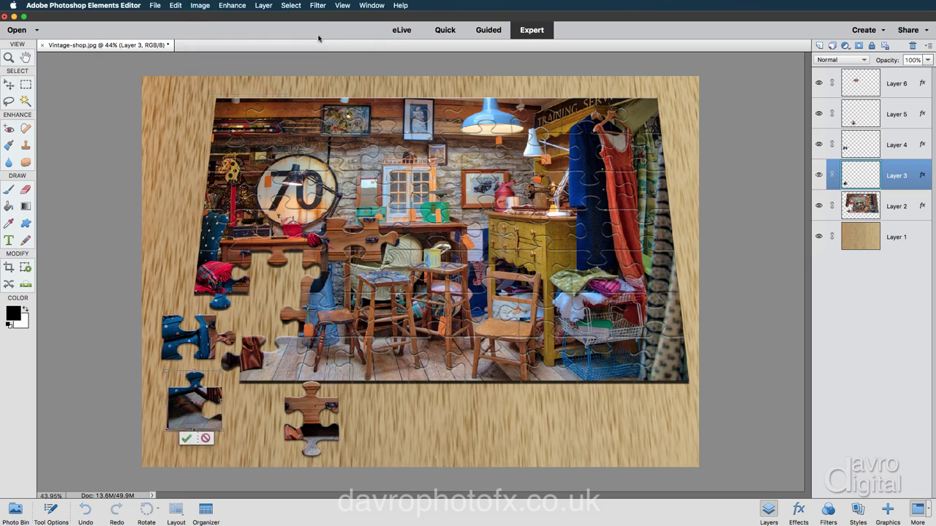
mouse_move(235, 370)
left_mouse_down()
mouse_move(248, 354)
mouse_move(219, 370)
left_mouse_up()
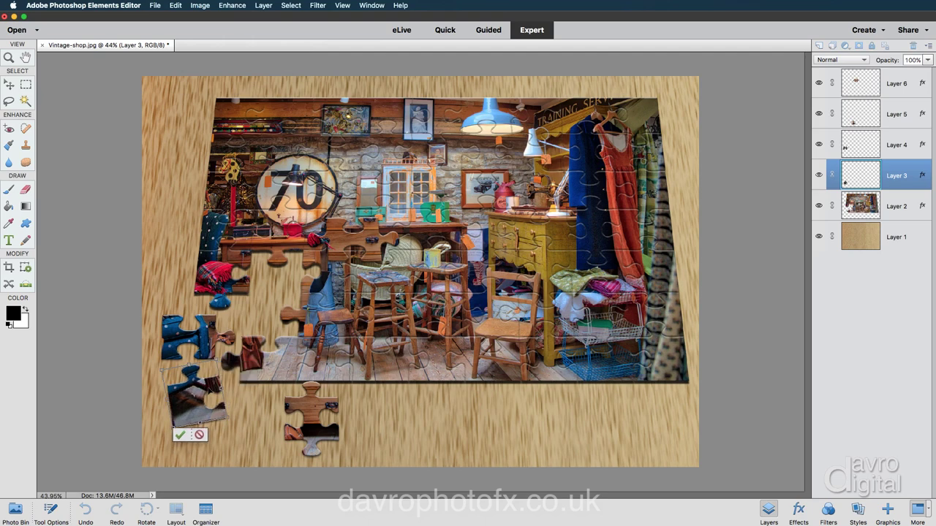
key("Return")
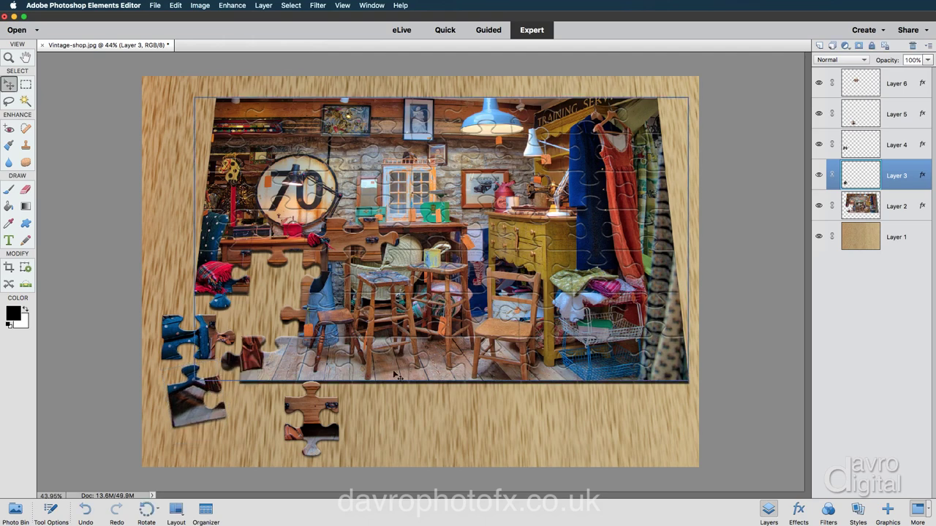
double_click(923, 176)
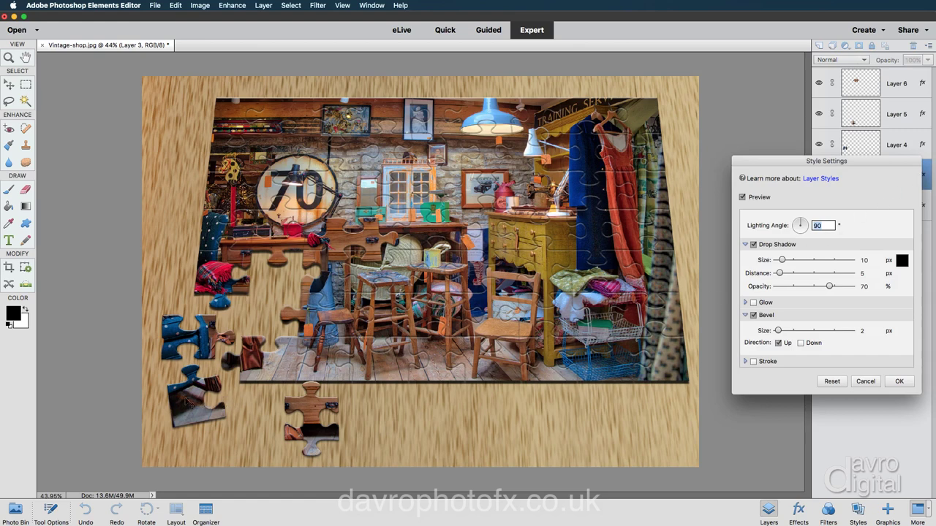
mouse_move(188, 408)
left_mouse_down()
mouse_move(181, 411)
mouse_move(193, 419)
left_mouse_up()
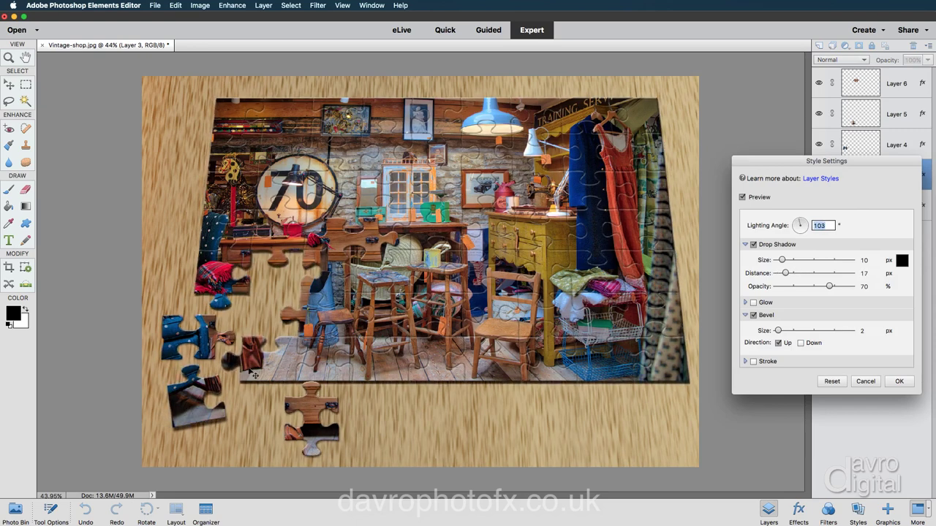
left_click(872, 382)
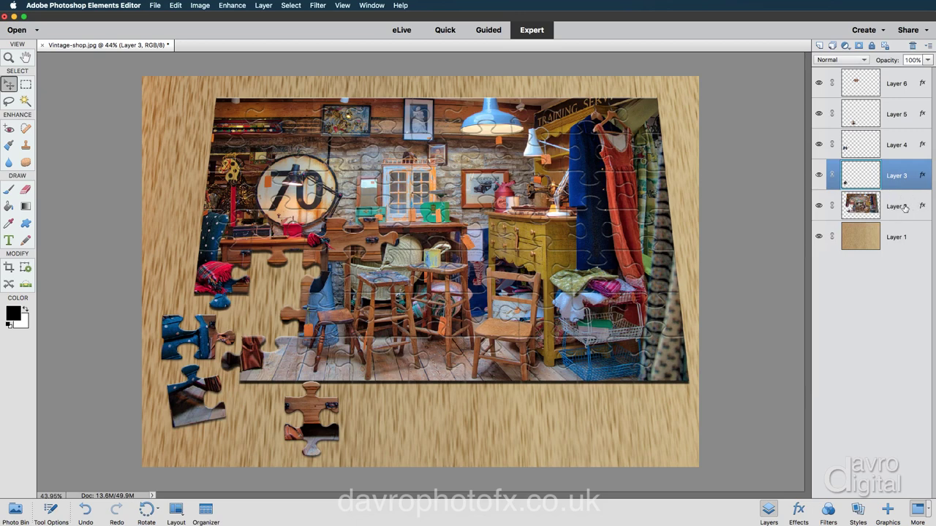
- Clear Layer 3's layer style and apply the Low style from the Drop Shadows collection to its piece instead
right_click(886, 168)
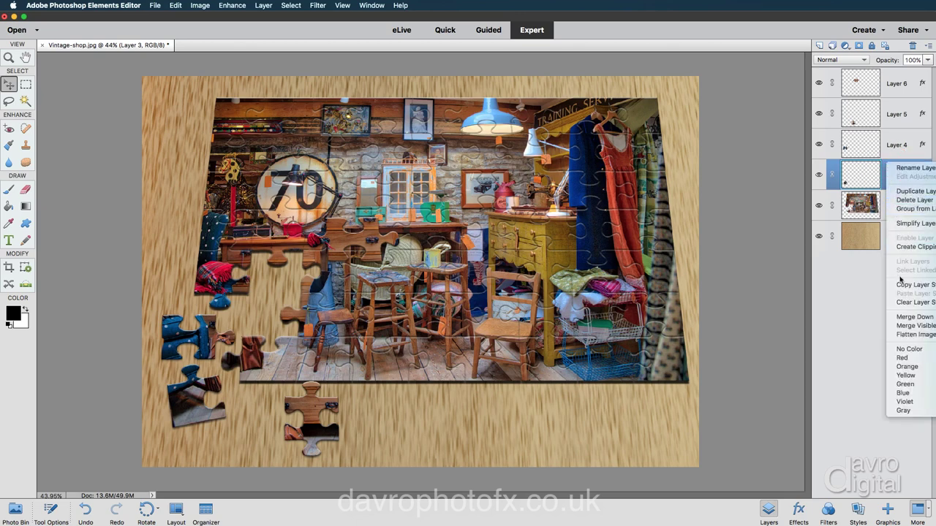
left_click(927, 304)
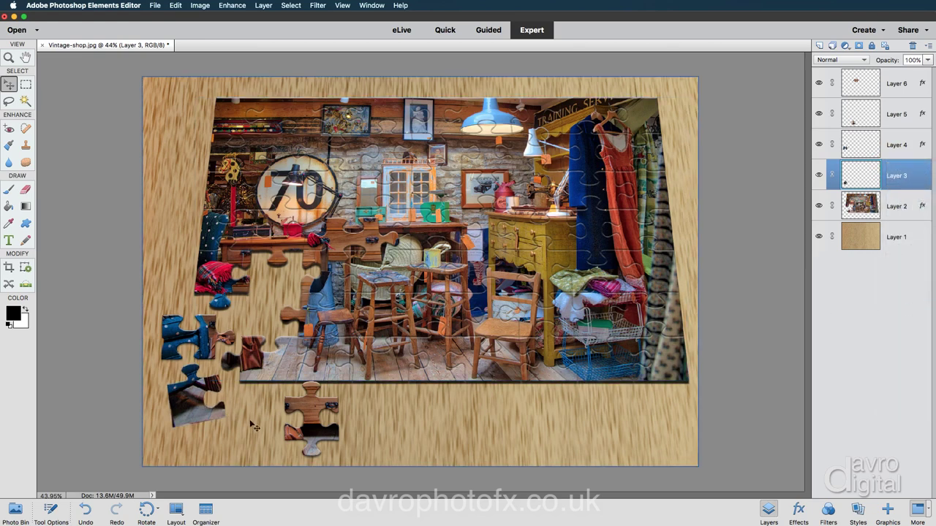
left_click(857, 510)
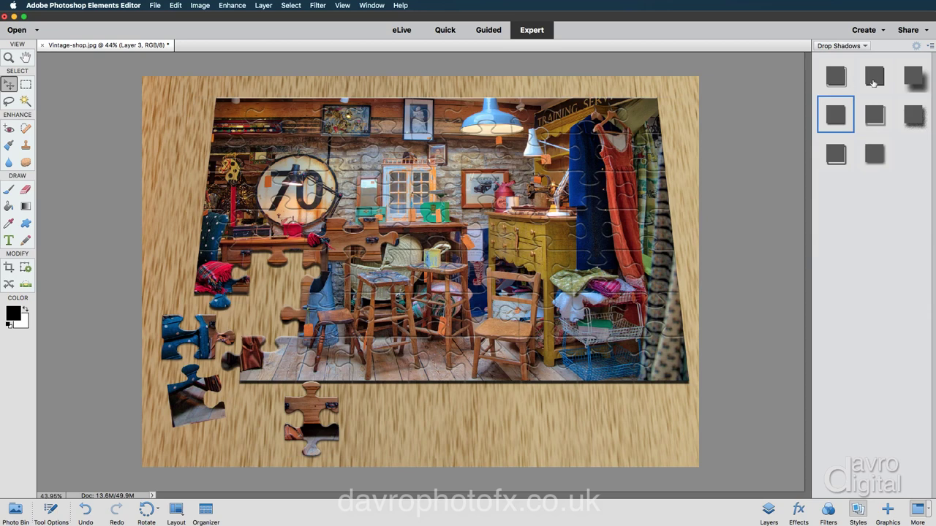
left_click(875, 78)
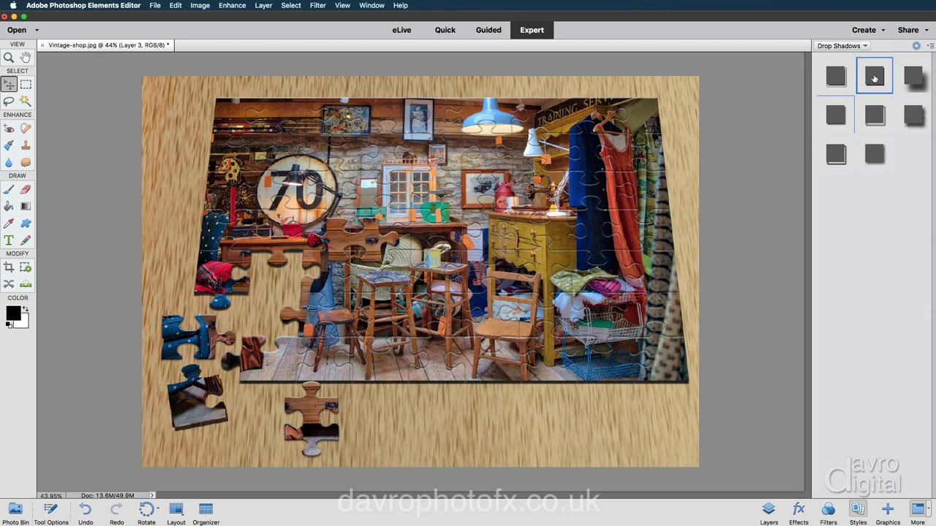
left_click(913, 79)
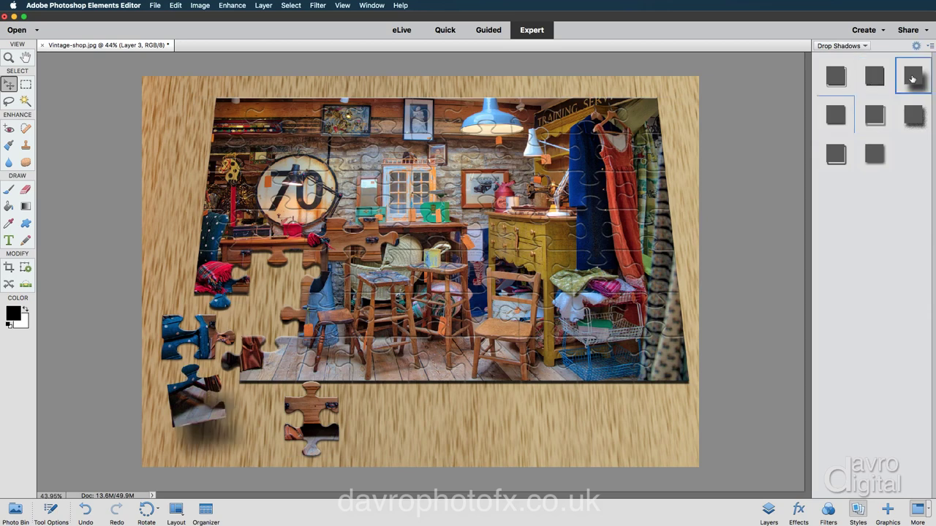
left_click(834, 115)
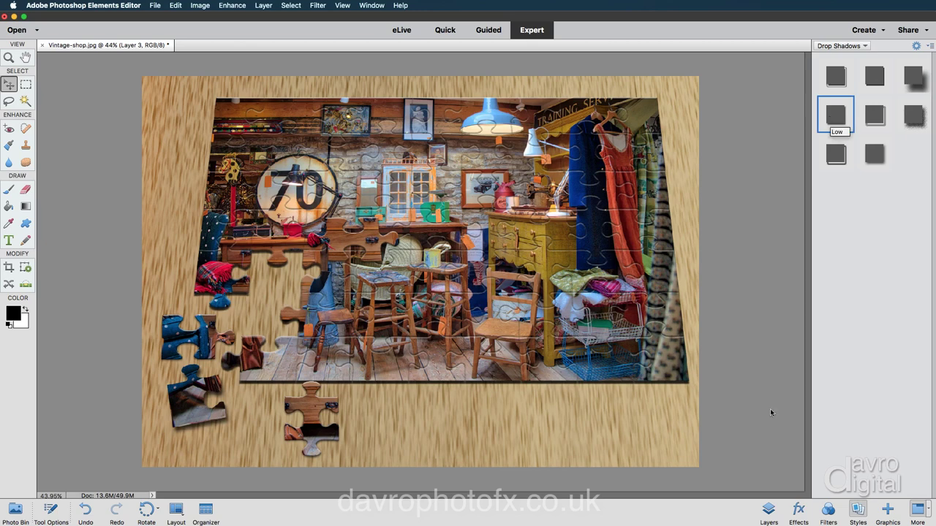
- Set Layer 3's style to a lighting angle of 86° and a drop shadow of 7 px size and 16 px distance
left_click(769, 510)
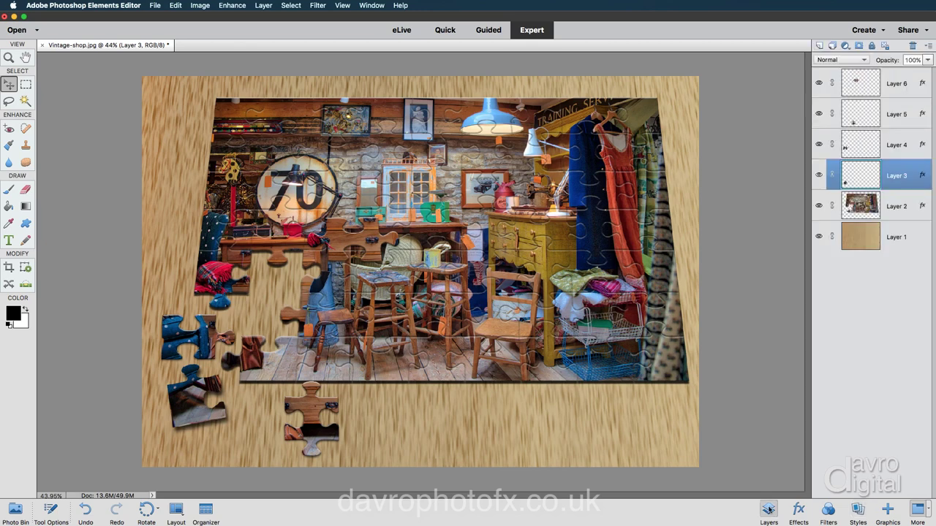
double_click(922, 175)
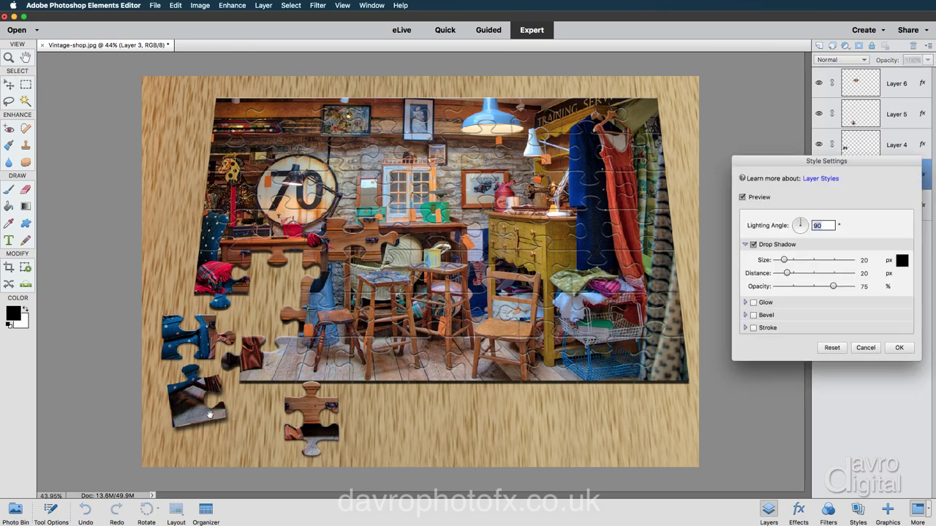
left_click(201, 408, "super")
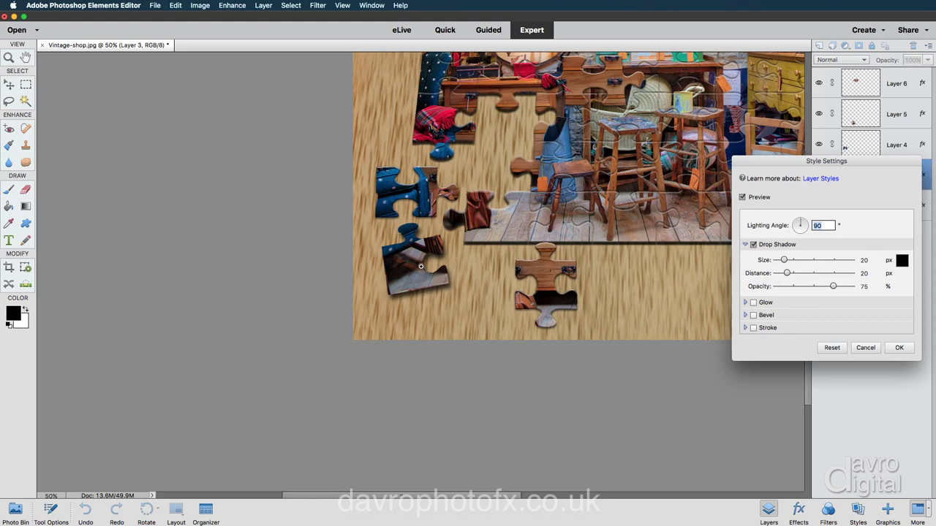
scroll(315, 351, "right", 5)
scroll(316, 351, "up", 3)
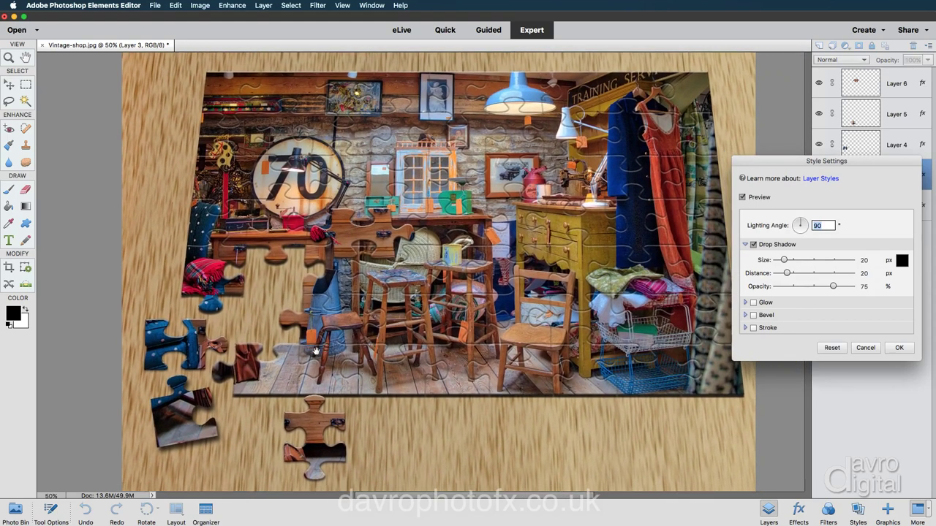
left_click(216, 393)
left_click(215, 393, "super")
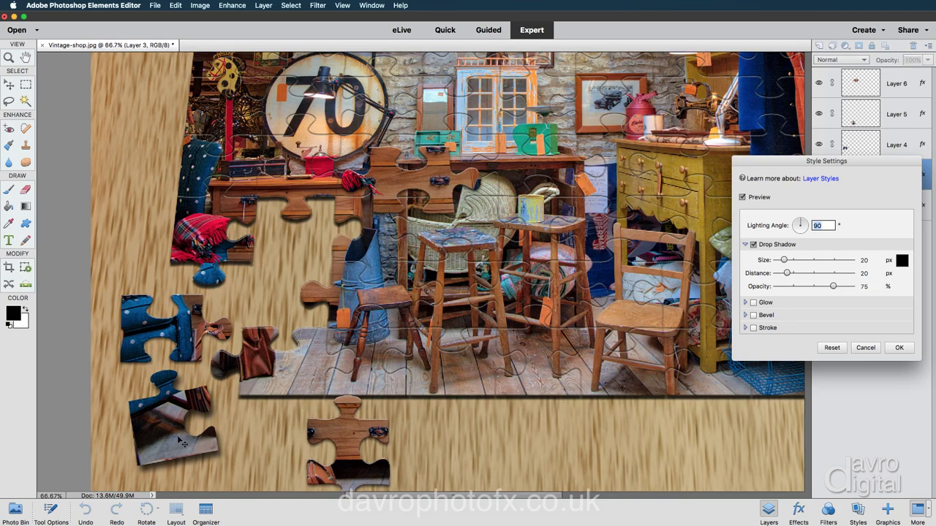
left_click_drag(182, 441, 183, 447)
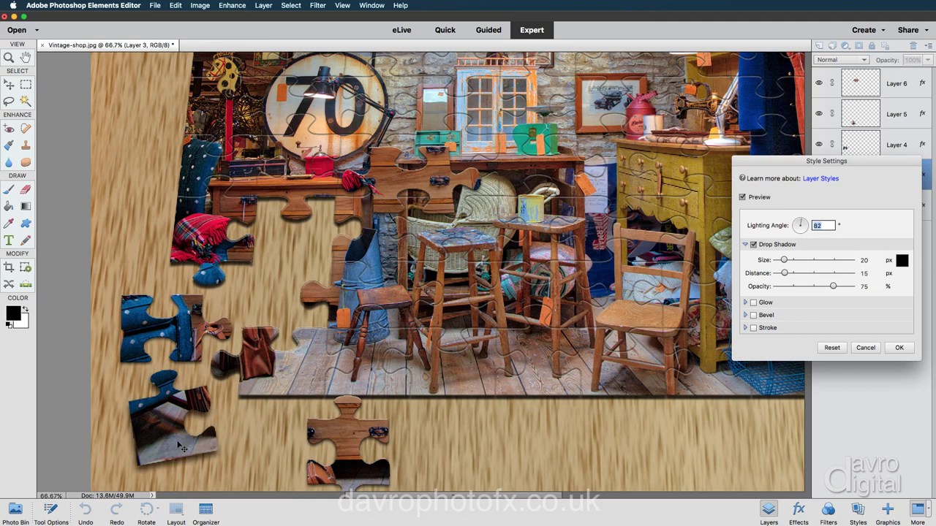
left_click_drag(784, 260, 782, 260)
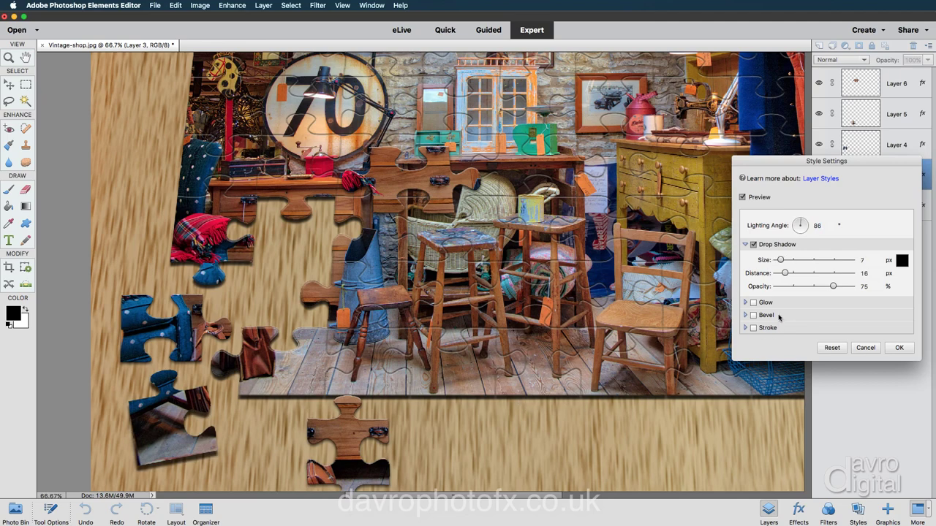
- Add an upward bevel of 6 px to Layer 3's style, compare the piece with and without it, and accept the settings
left_click(754, 315)
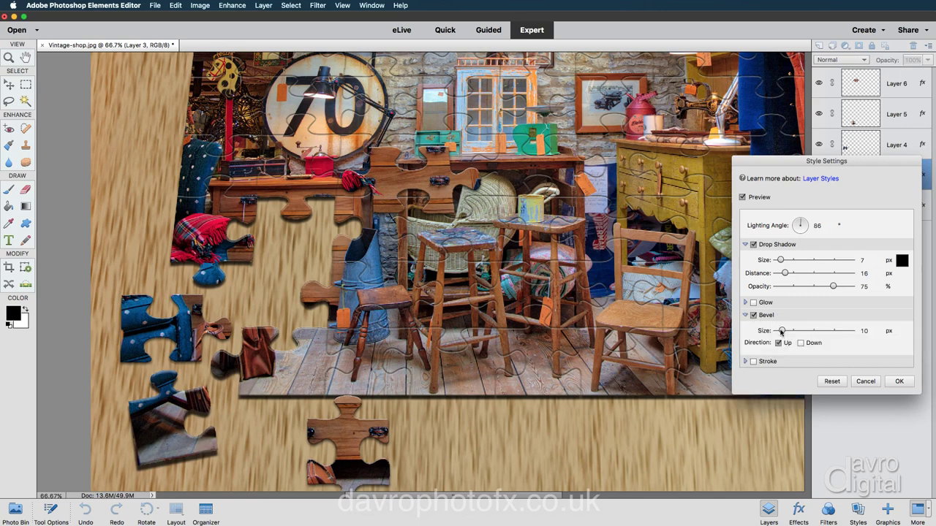
left_click_drag(783, 332, 780, 331)
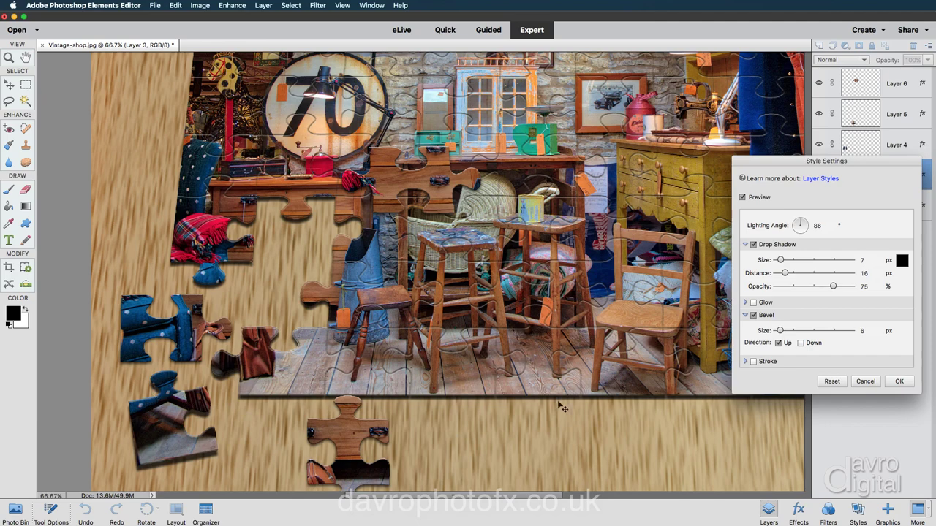
left_click(754, 315)
left_click(755, 315)
left_click(901, 381)
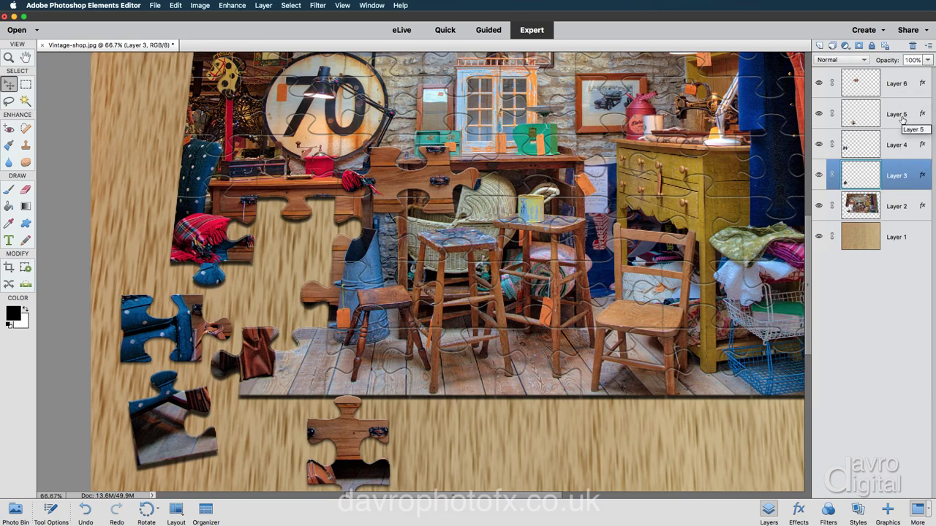
- Copy Layer 3's drop shadow and bevel style onto Layers 4, 5 and 6, and rotate the loose Layer 4 piece slightly clockwise
left_click(923, 176)
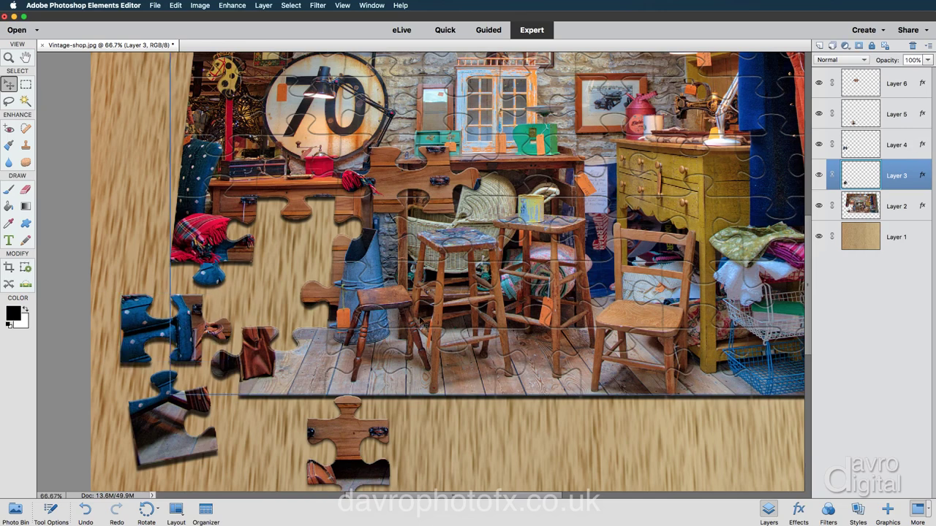
double_click(922, 145)
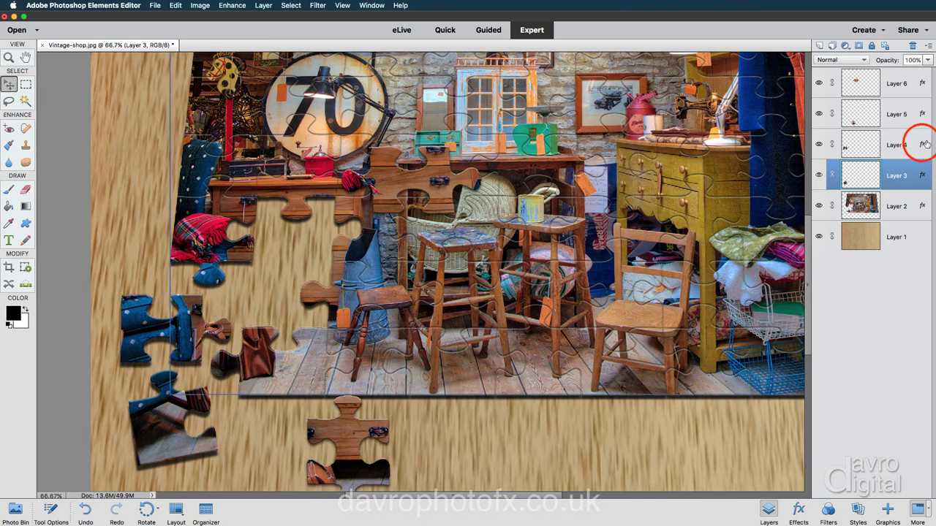
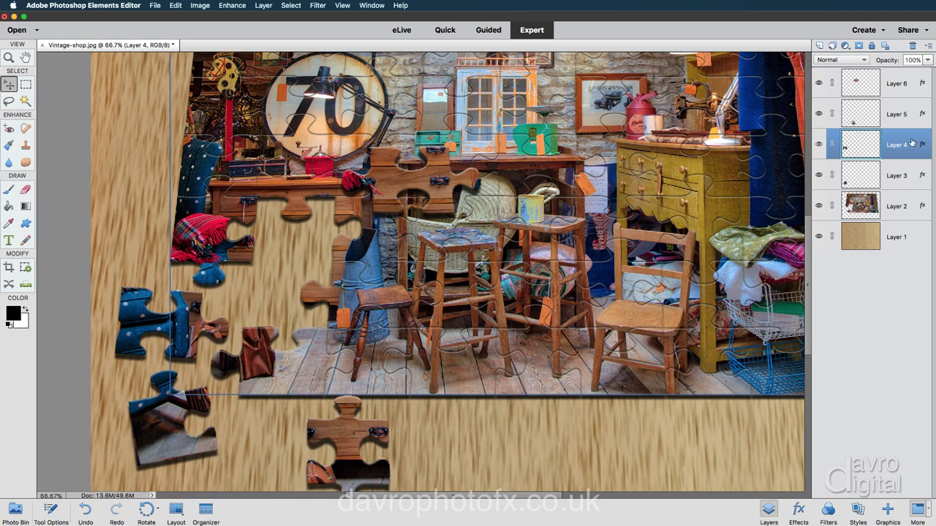
- Fine-tune the drop shadow size in Layer 4's style settings and accept them
double_click(922, 144)
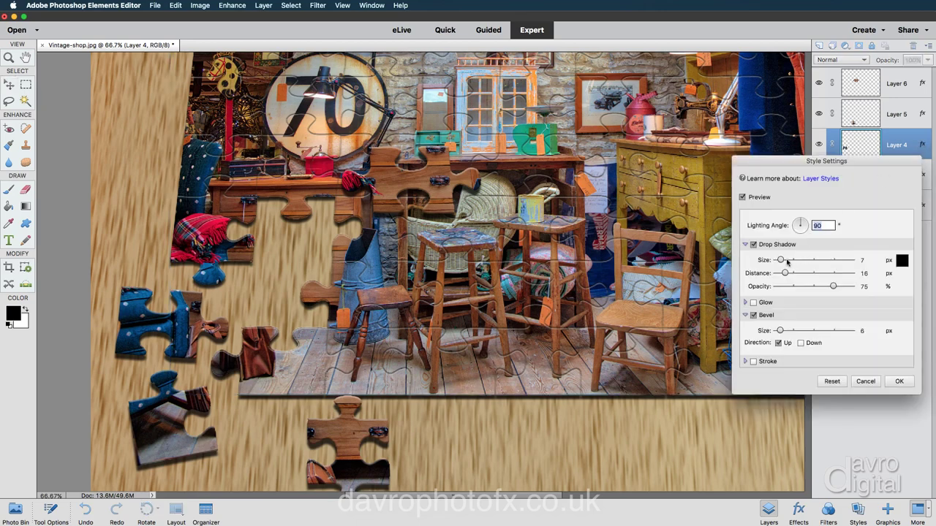
left_click_drag(781, 261, 781, 260)
left_click(902, 384)
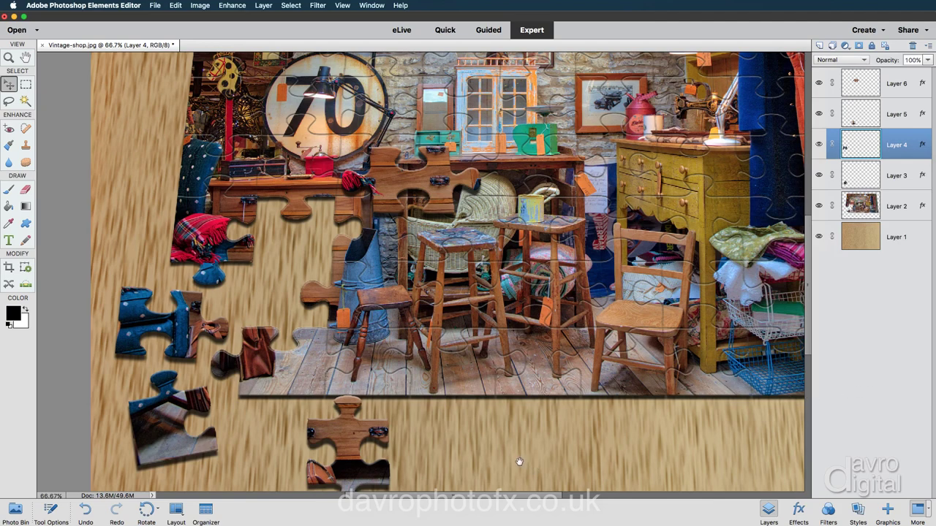
- Rotate the loose Layer 5 piece below the puzzle slightly clockwise with a Free Transform
left_click_drag(522, 466, 514, 403)
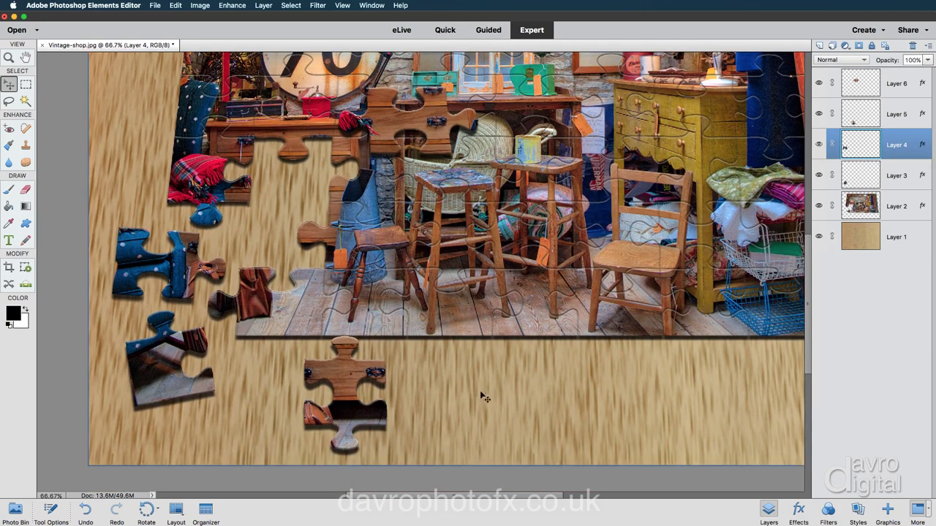
left_click(353, 375)
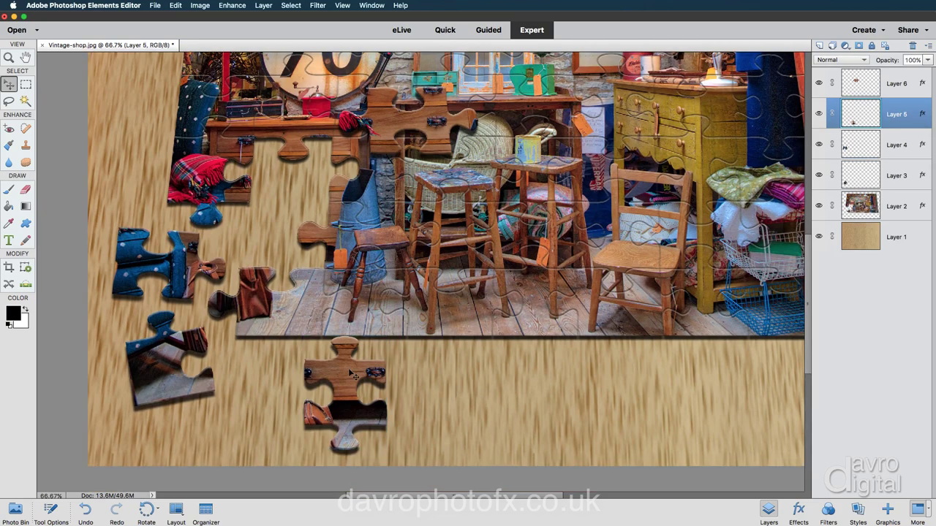
key("ctrl+t")
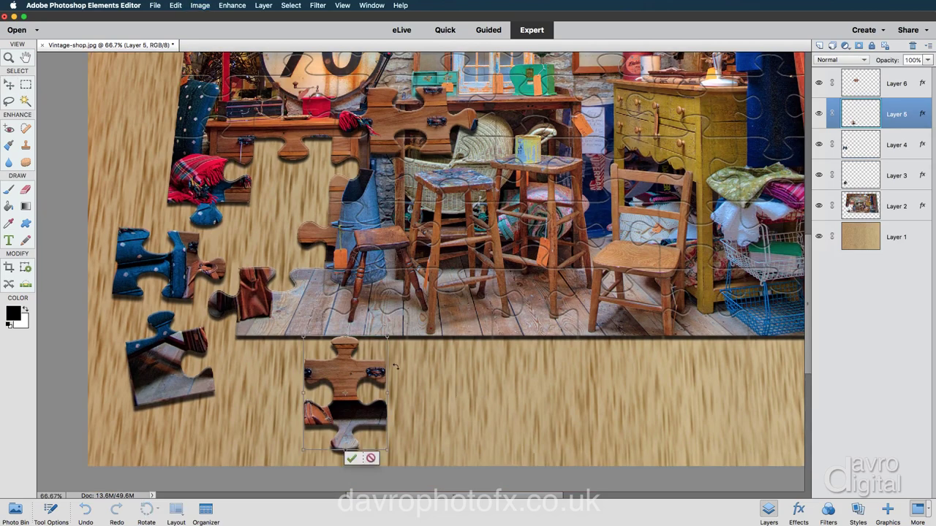
left_click_drag(406, 346, 365, 364)
key("Return")
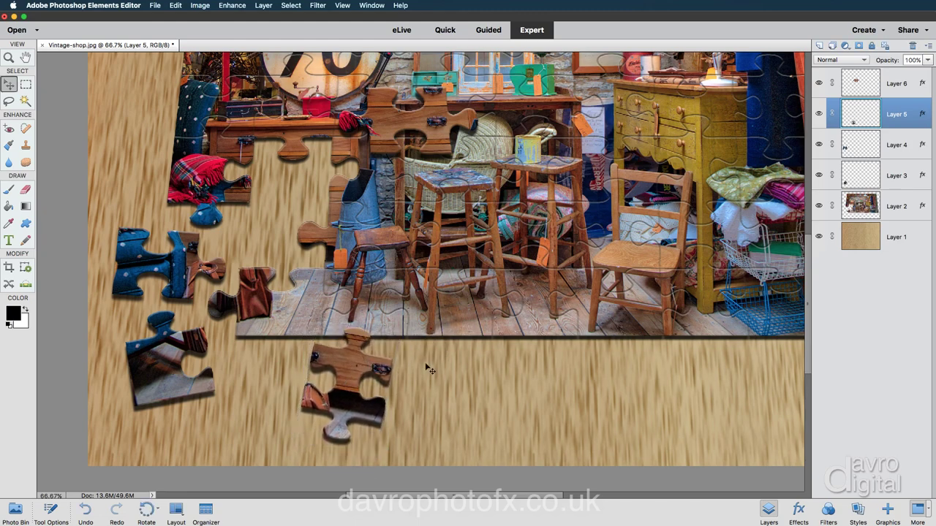
- Set Layer 5's style to a lighting angle of 95° and a drop shadow of 21 px size and 22 px distance
double_click(923, 114)
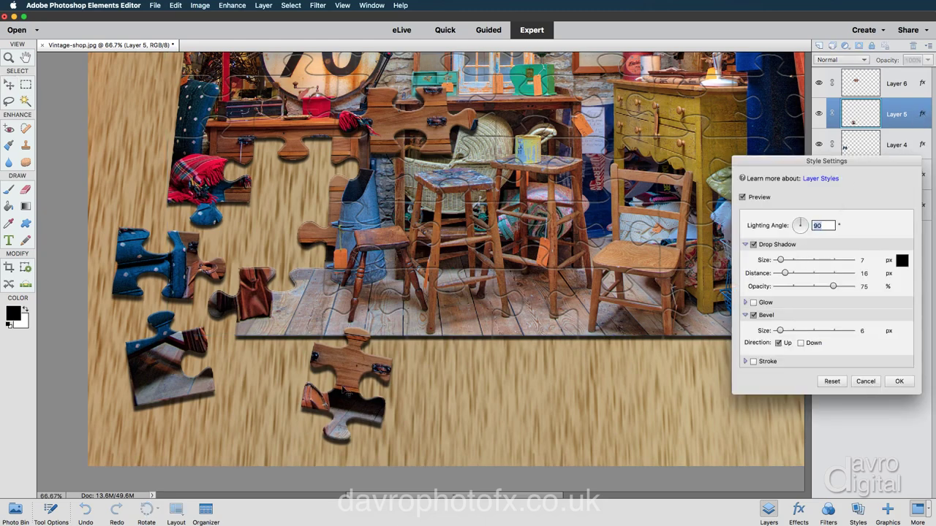
left_click_drag(347, 390, 349, 398)
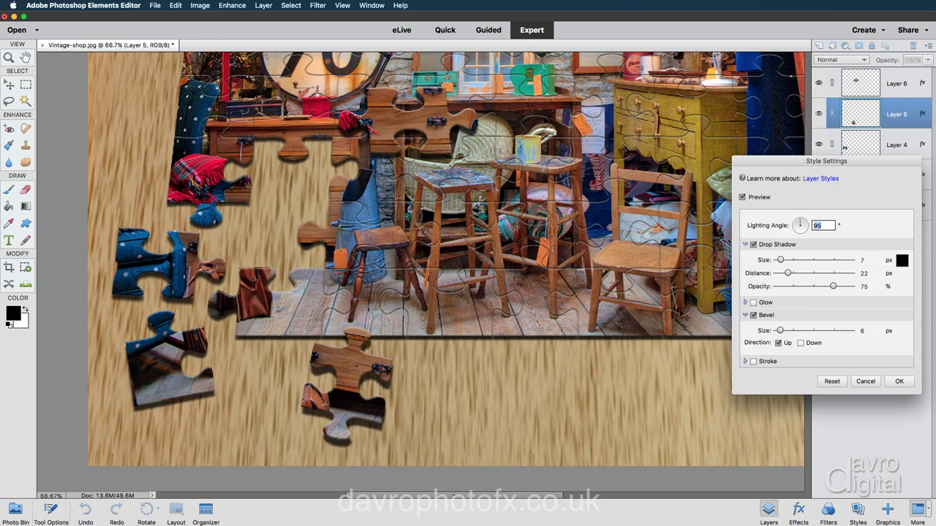
left_click_drag(780, 261, 785, 261)
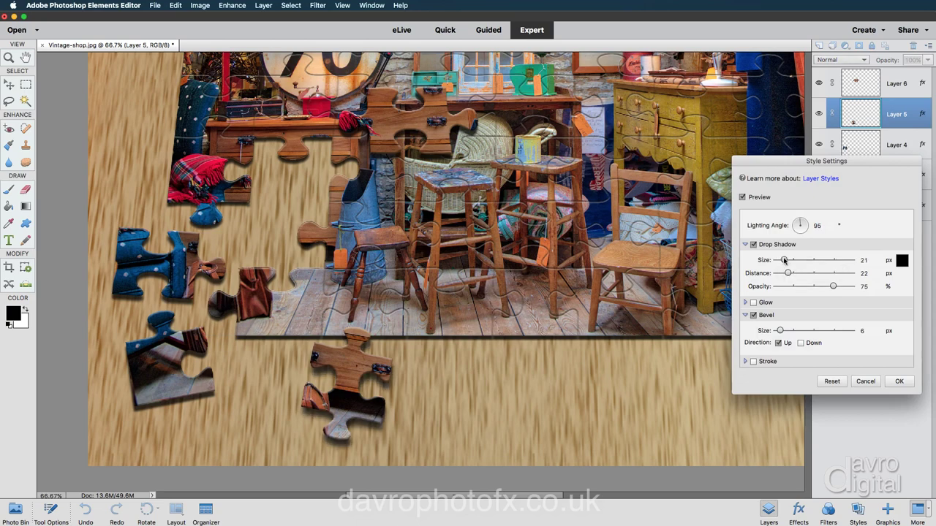
left_click(897, 381)
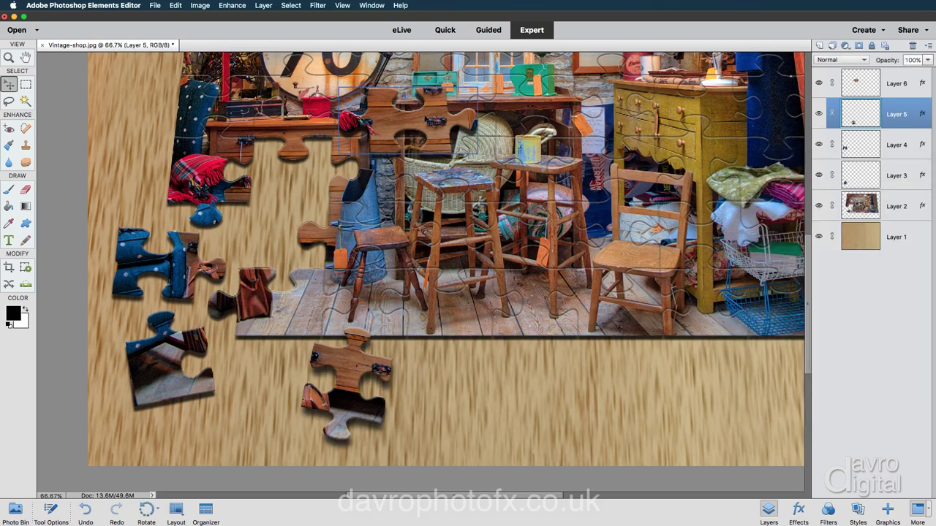
- Move the Layer 6 piece from the desk to the puzzle's gap and rotate it about 3.5° counterclockwise
left_click_drag(428, 119, 323, 178)
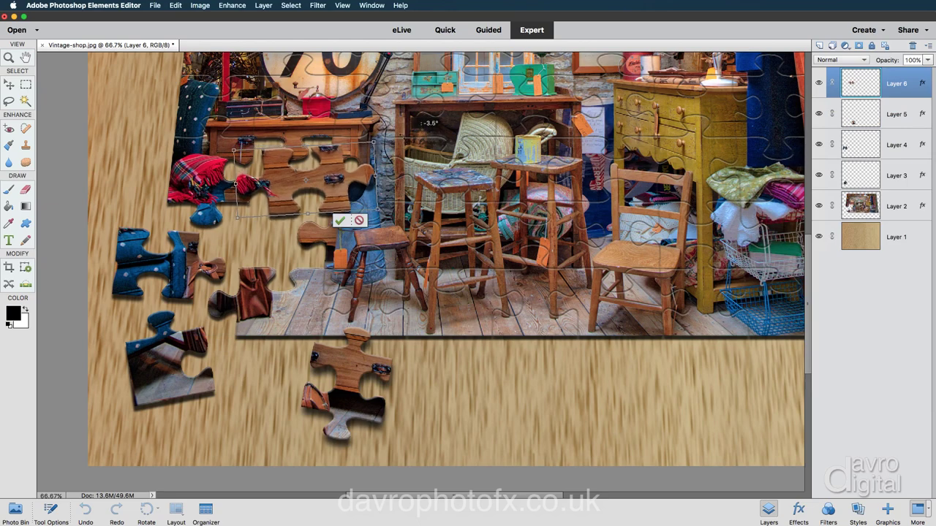
left_click_drag(344, 142, 334, 146)
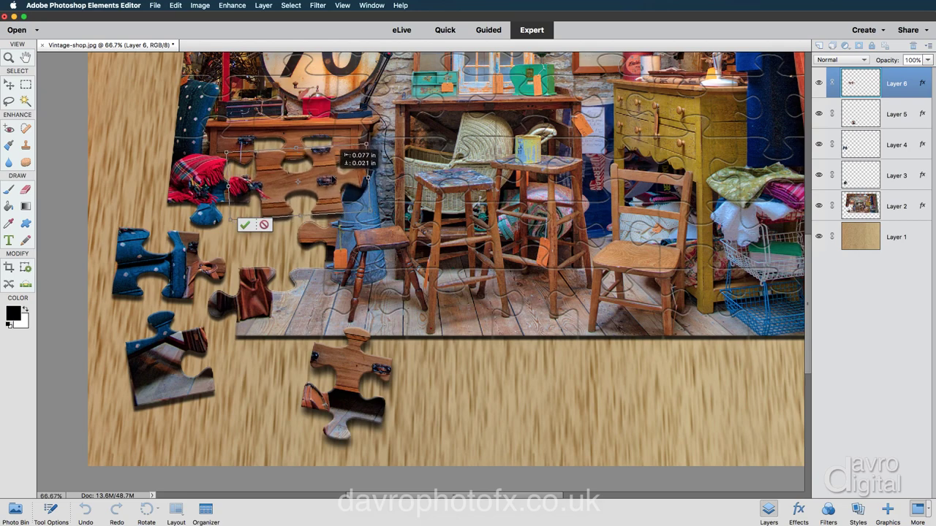
key("Return")
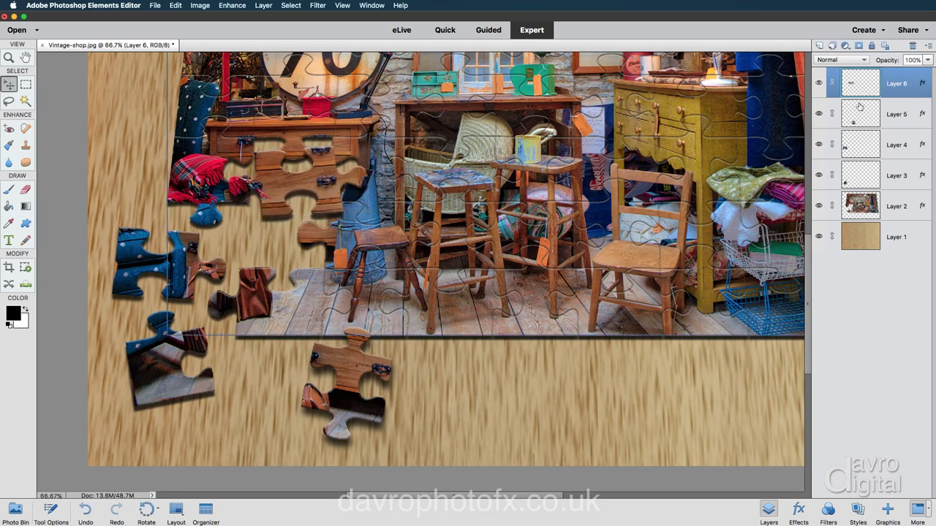
- Set the drop shadow size in Layer 6's style to 16 px and fit the whole image in view
double_click(922, 84)
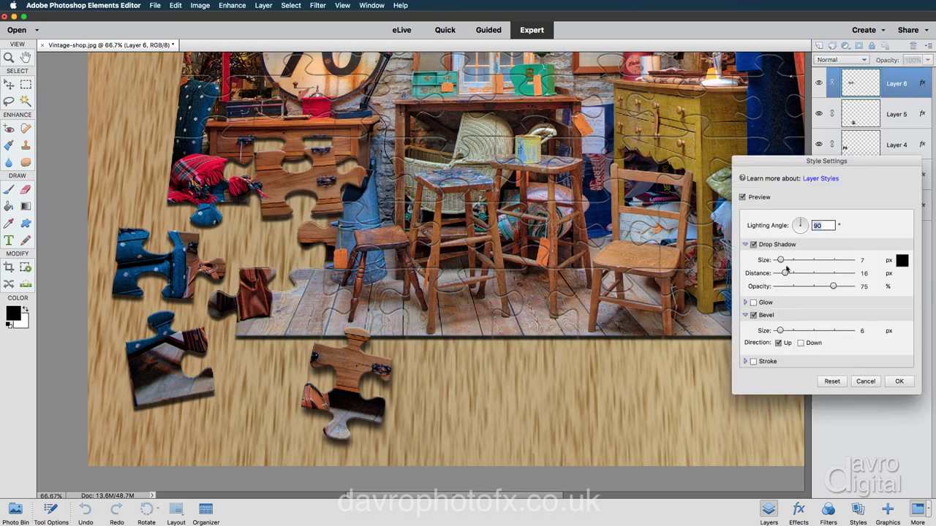
left_click_drag(783, 262, 786, 262)
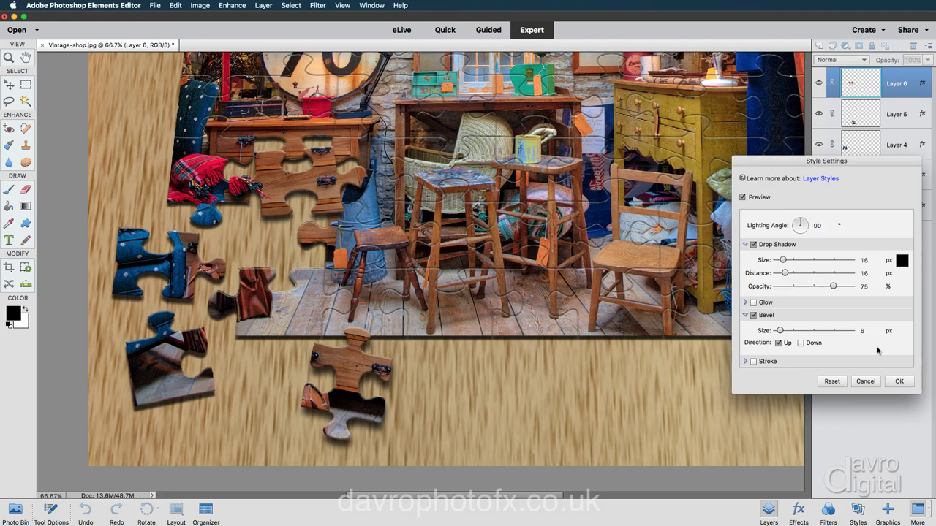
left_click(899, 381)
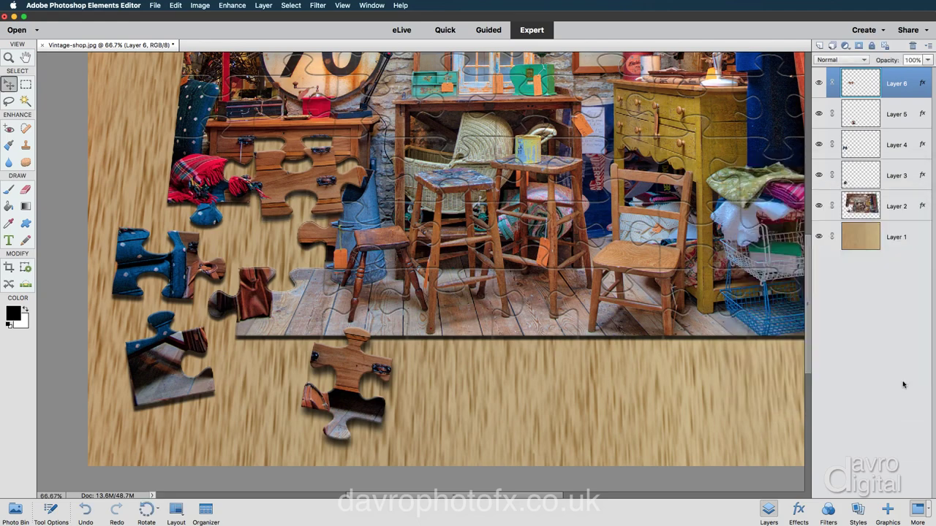
key("super+0")
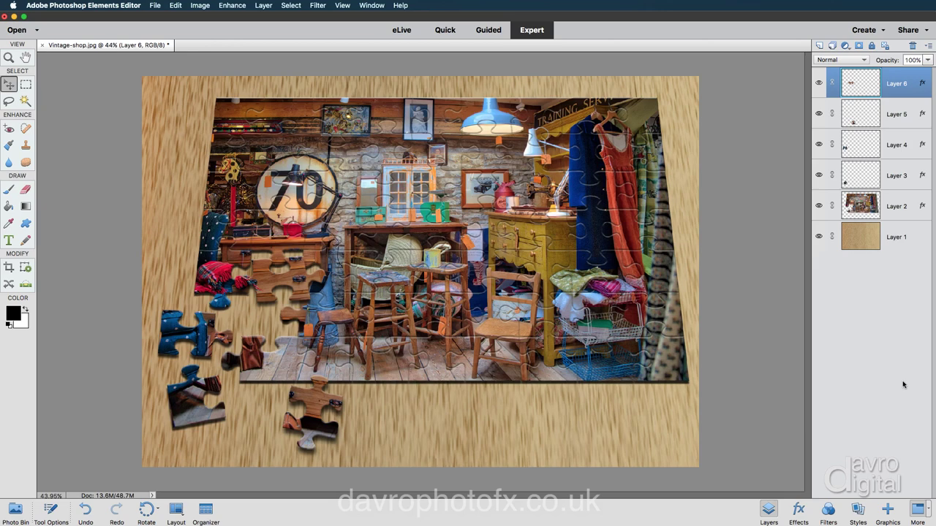